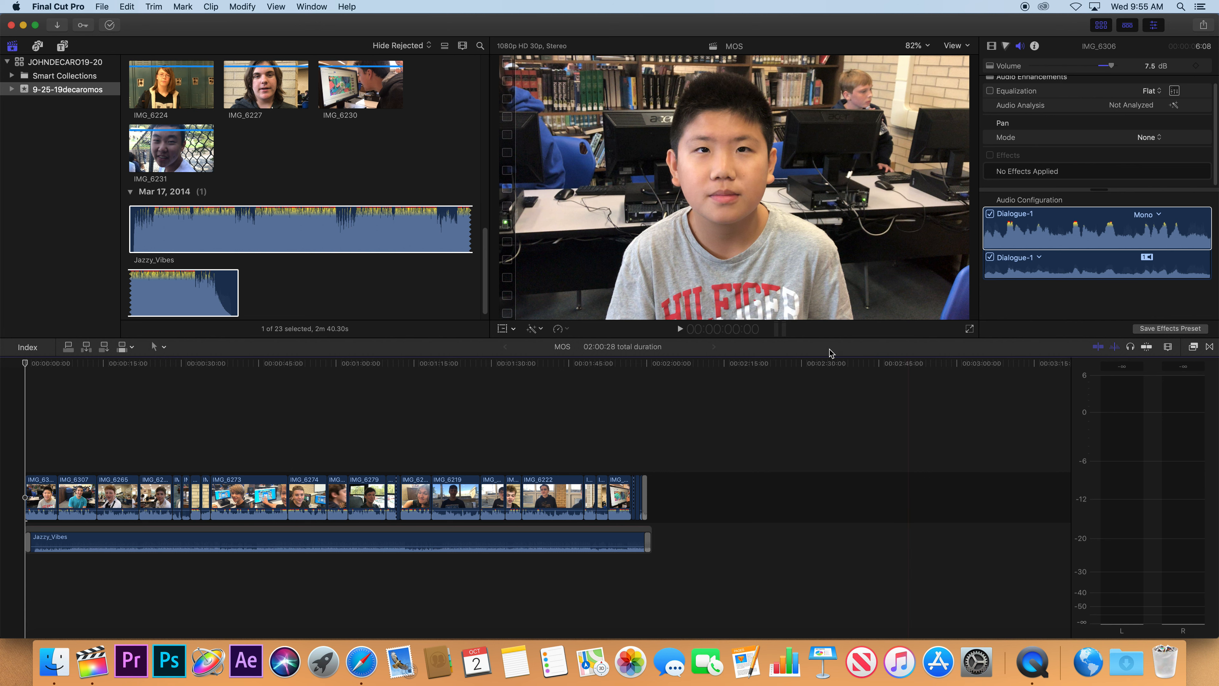
Play the opening clips of the MOS project to check their levels on the audio meters.
click(780, 329)
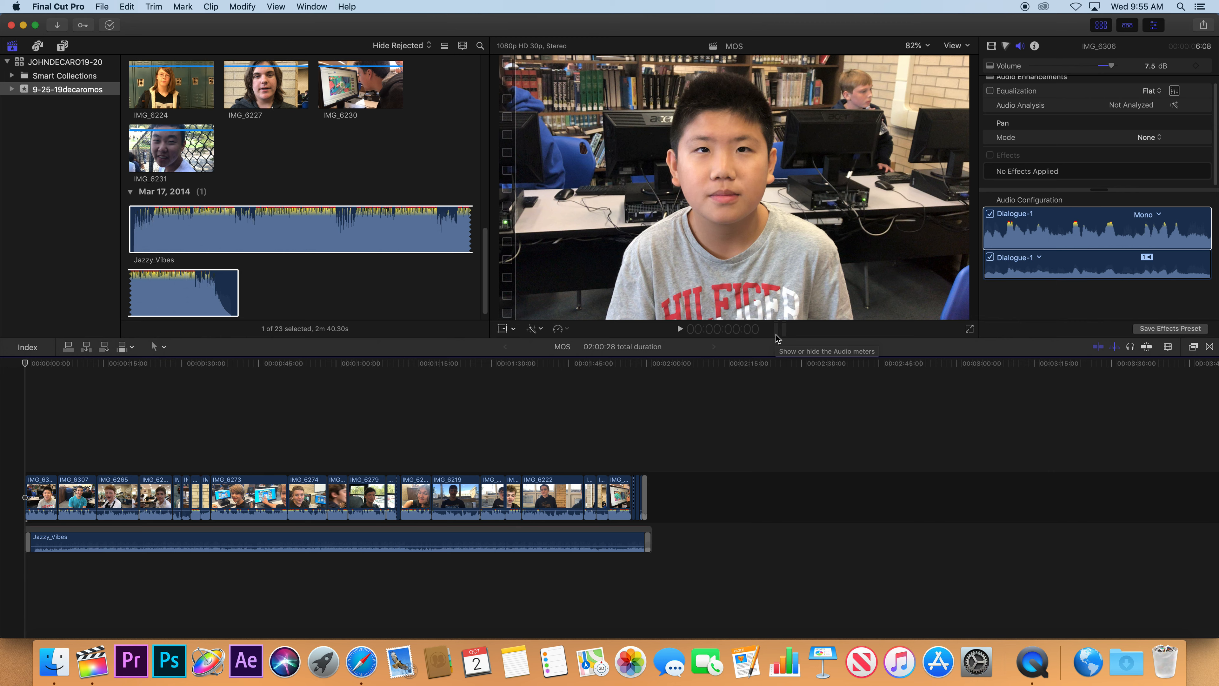
click(778, 331)
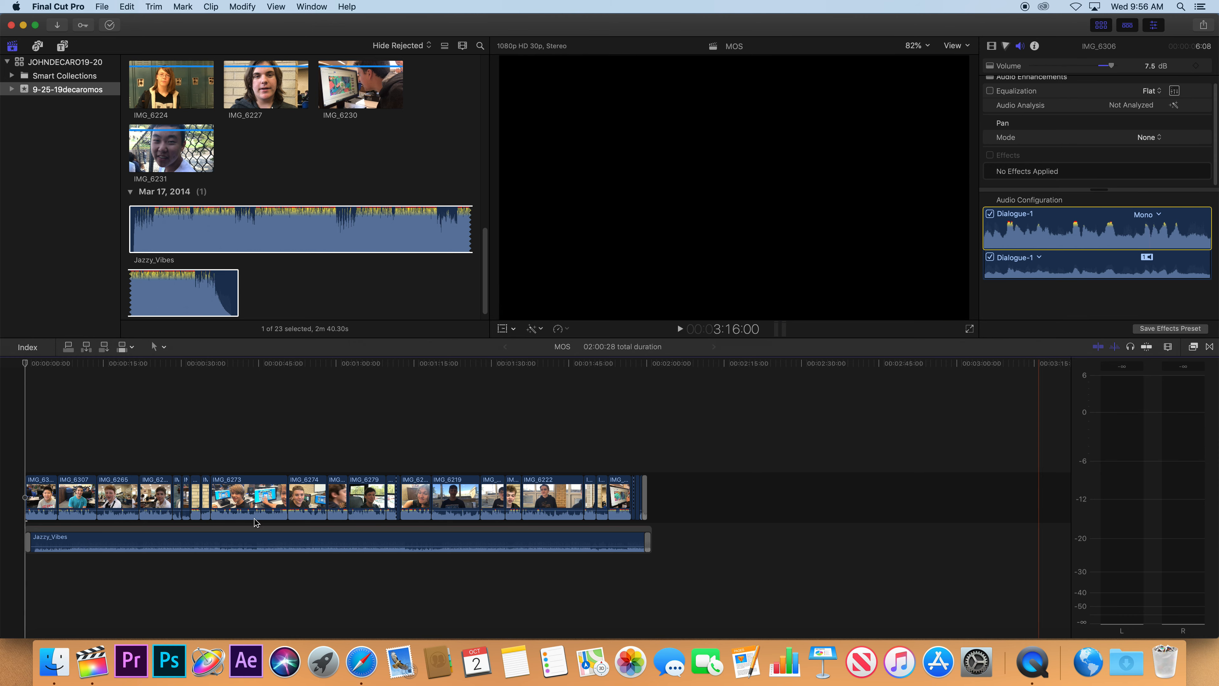
key(space)
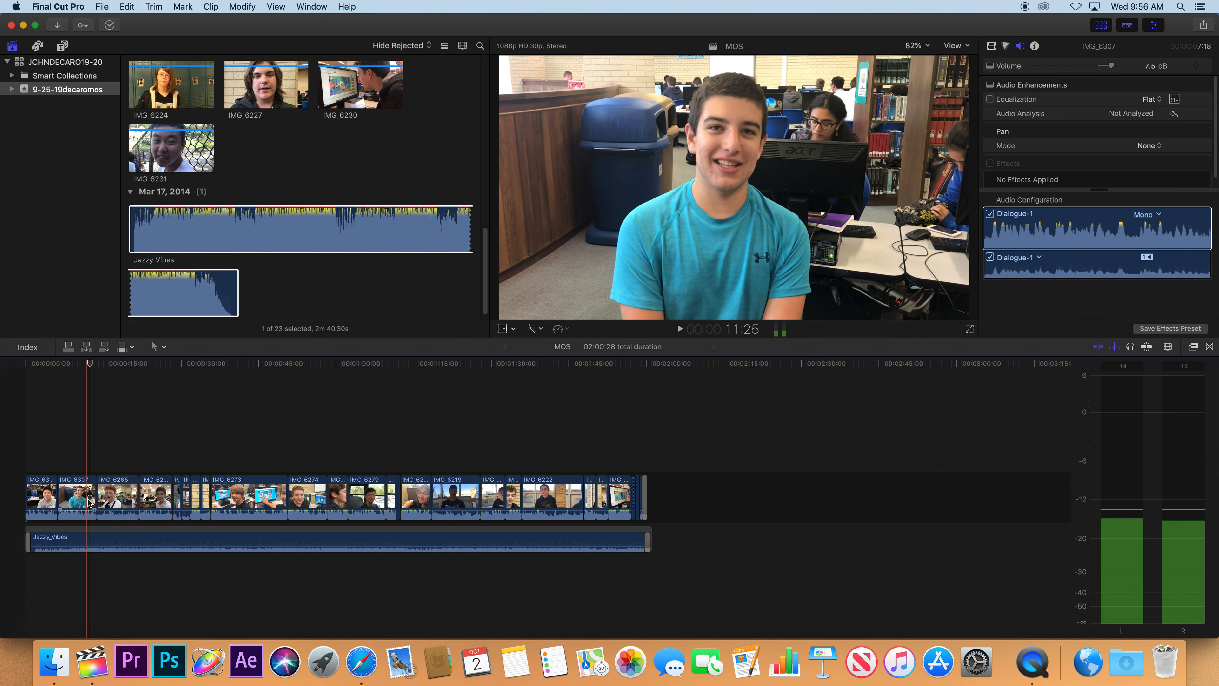
key(space)
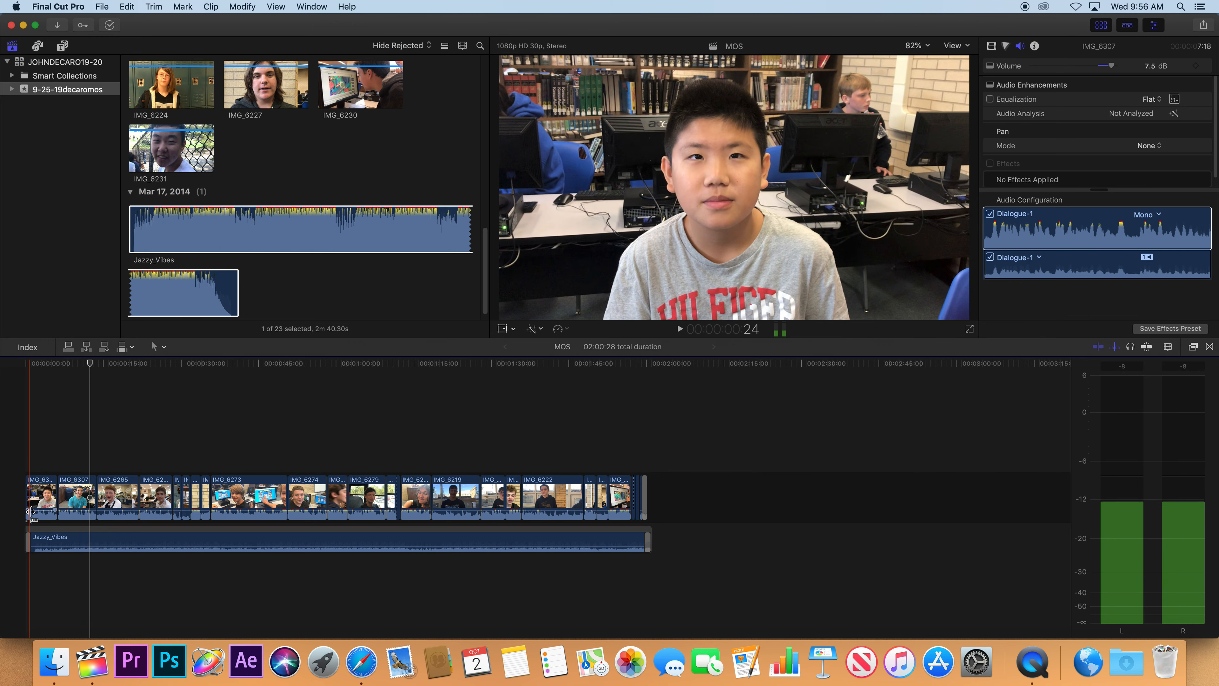
click(33, 510)
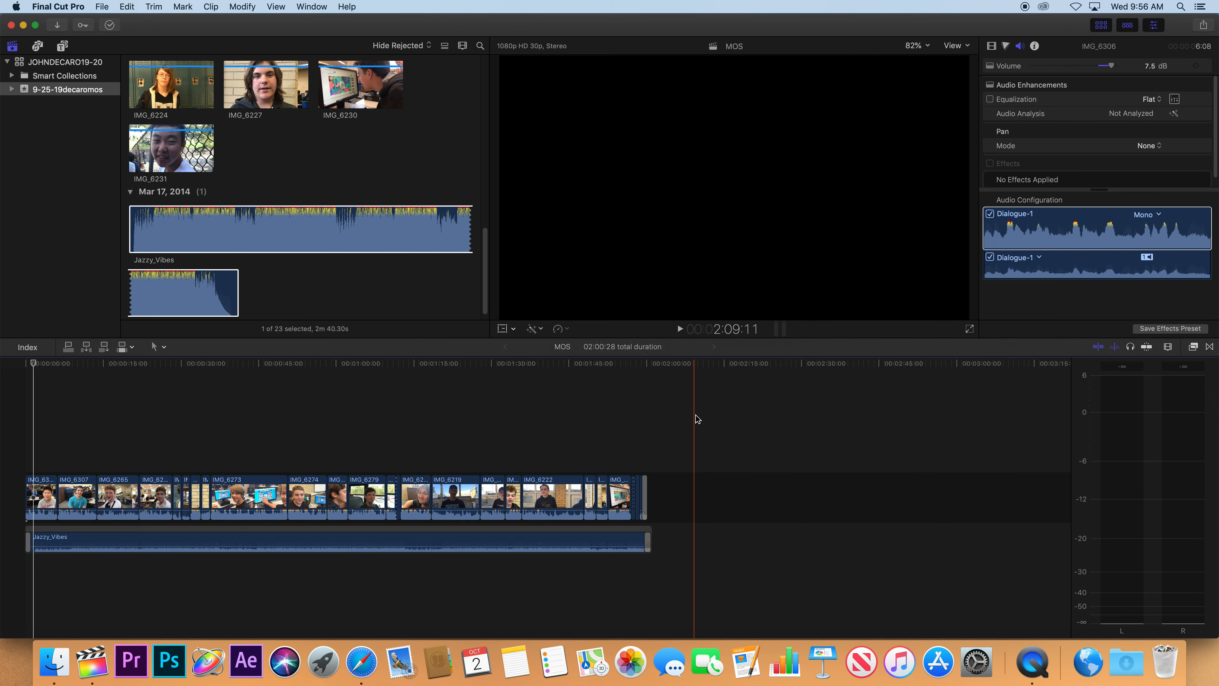
Set the volume of the first timeline clip, IMG_6306, to 0.0 dB.
click(38, 492)
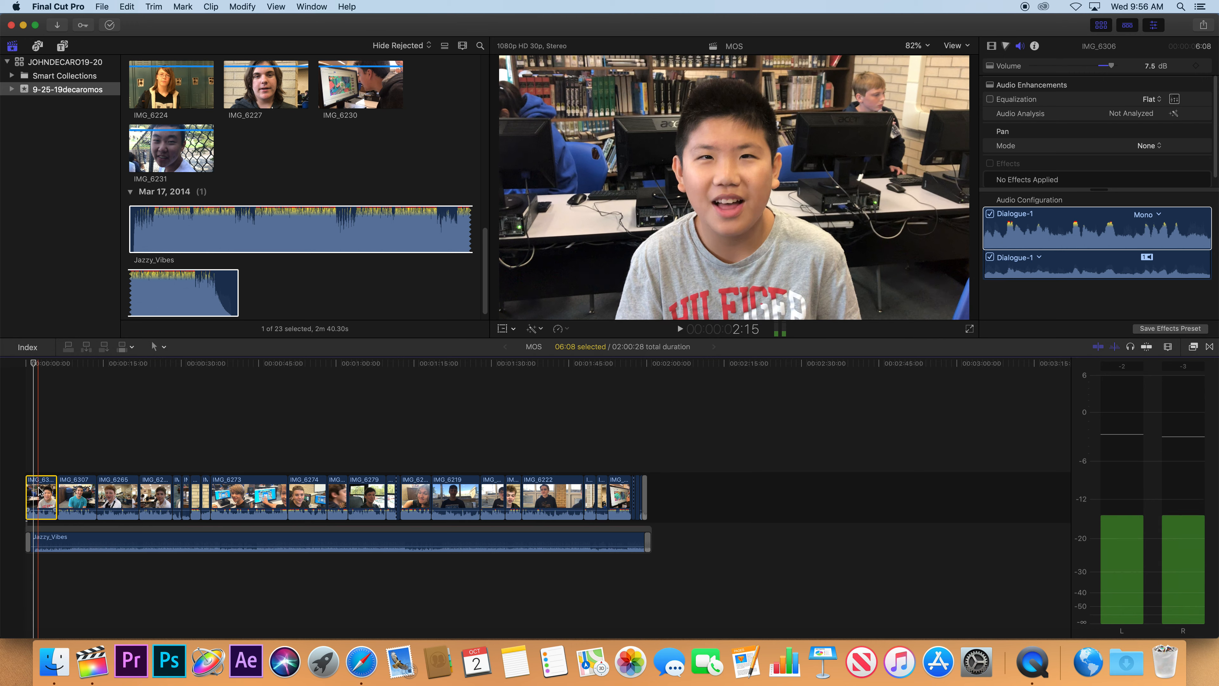
click(1151, 66)
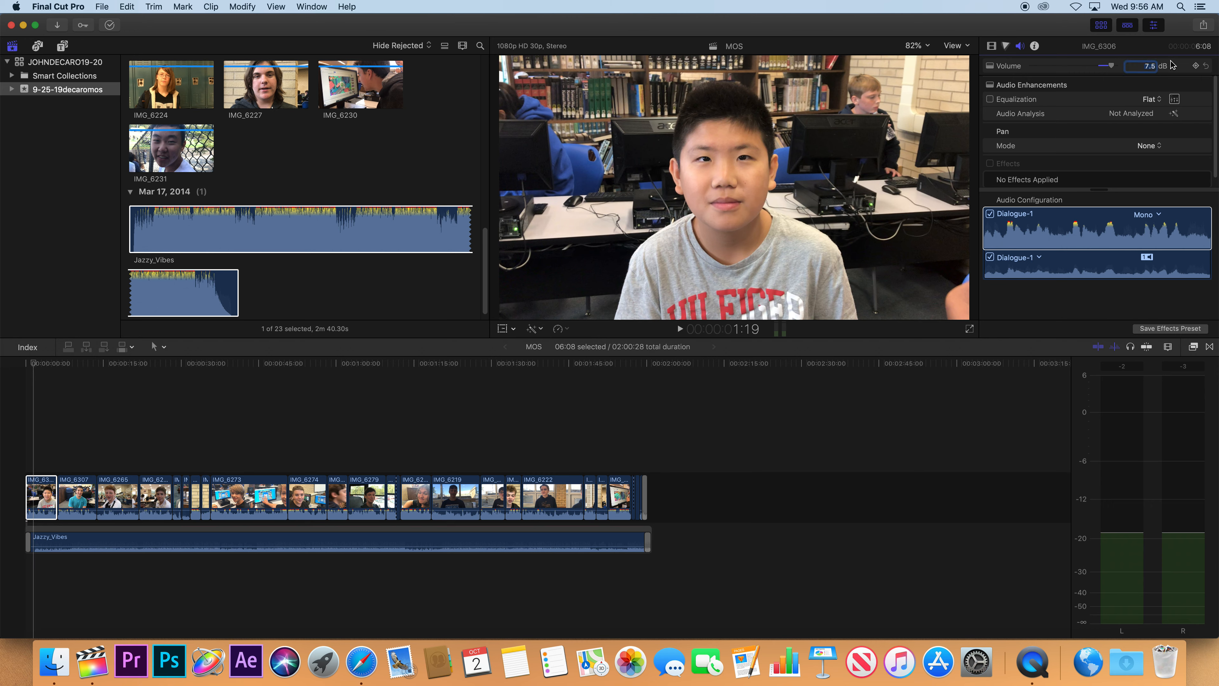
text(0.0)
key(Return)
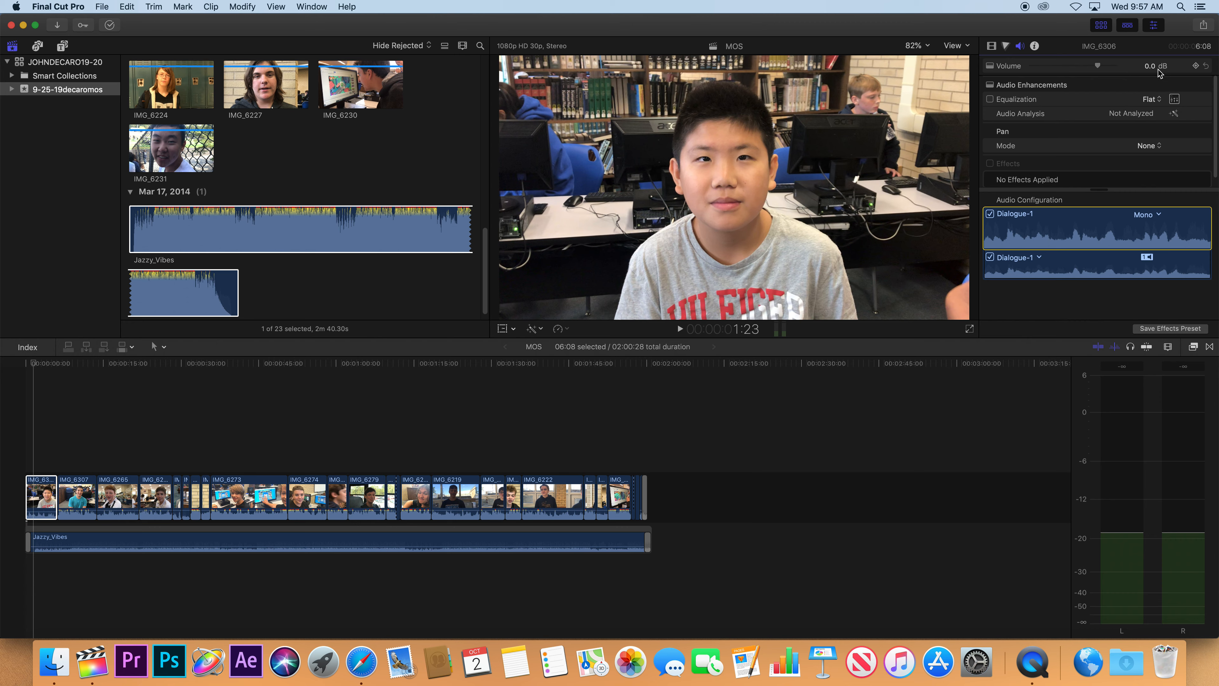
click(1097, 369)
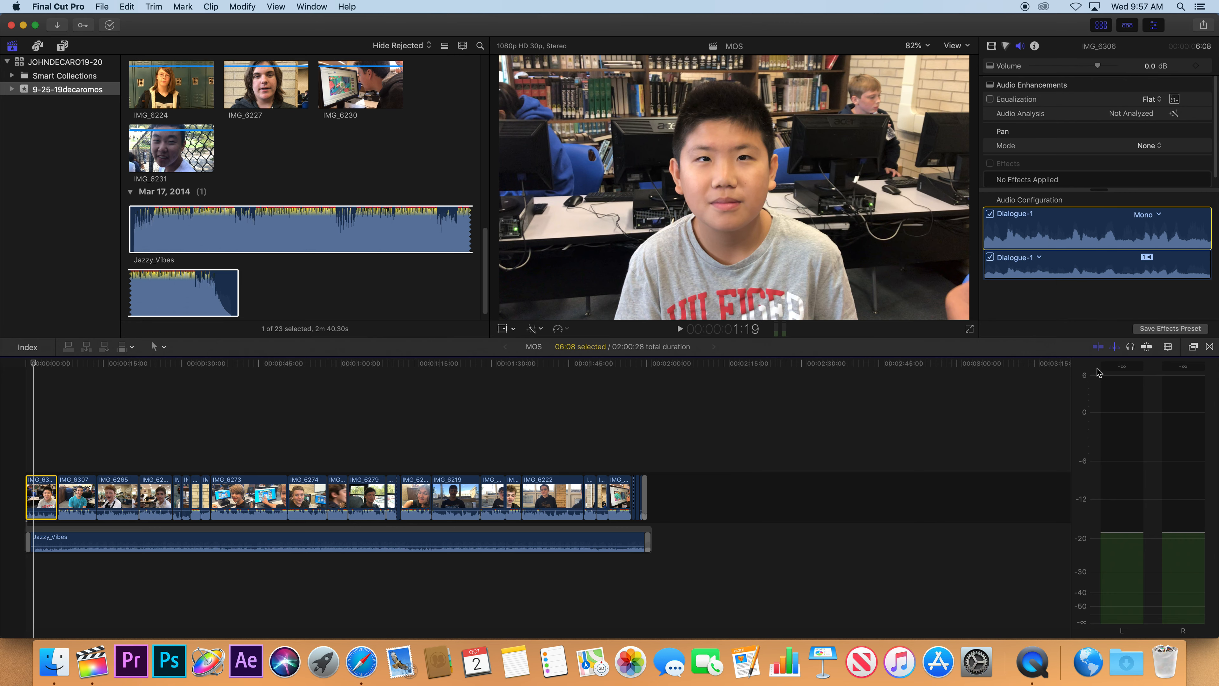
Search the effects for "lim" and apply AUPeakLimiter to the first timeline clip.
click(1193, 347)
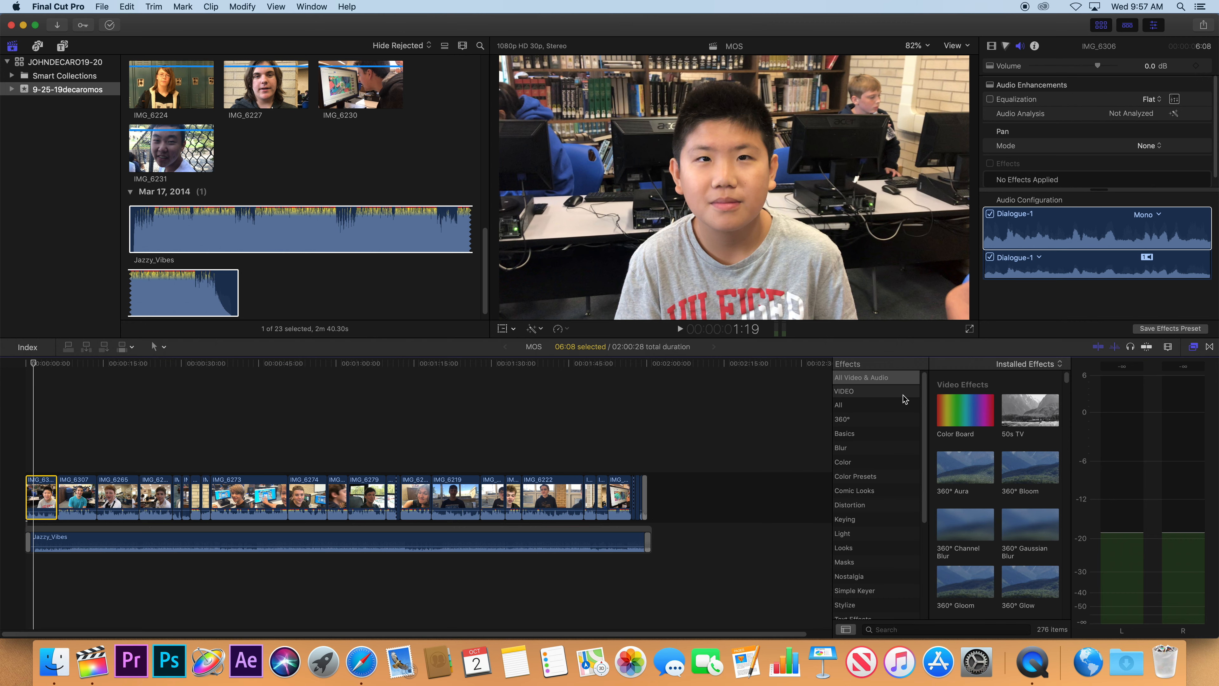
click(923, 627)
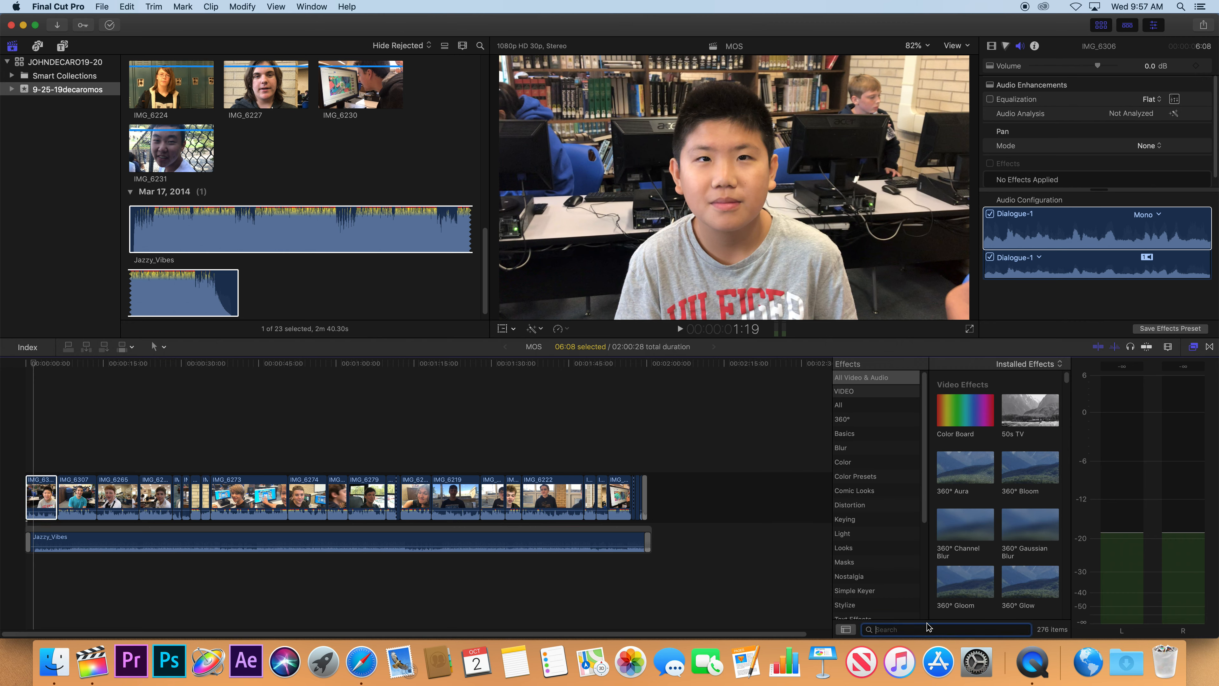
text(lim)
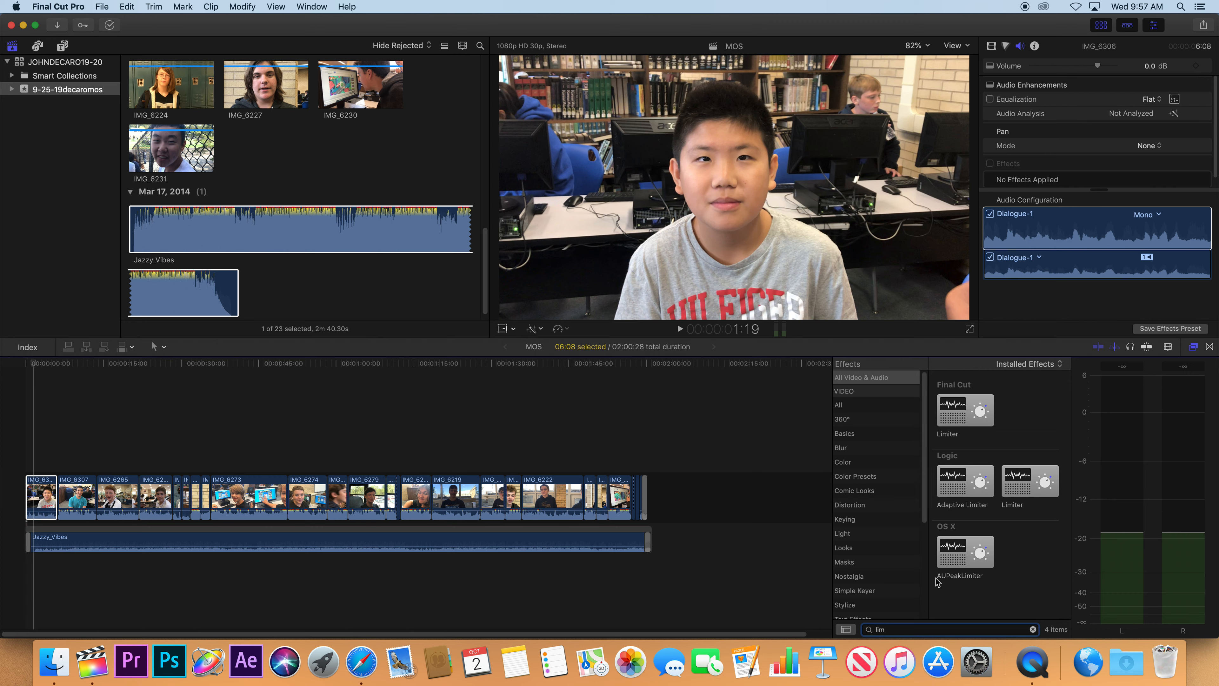
click(957, 552)
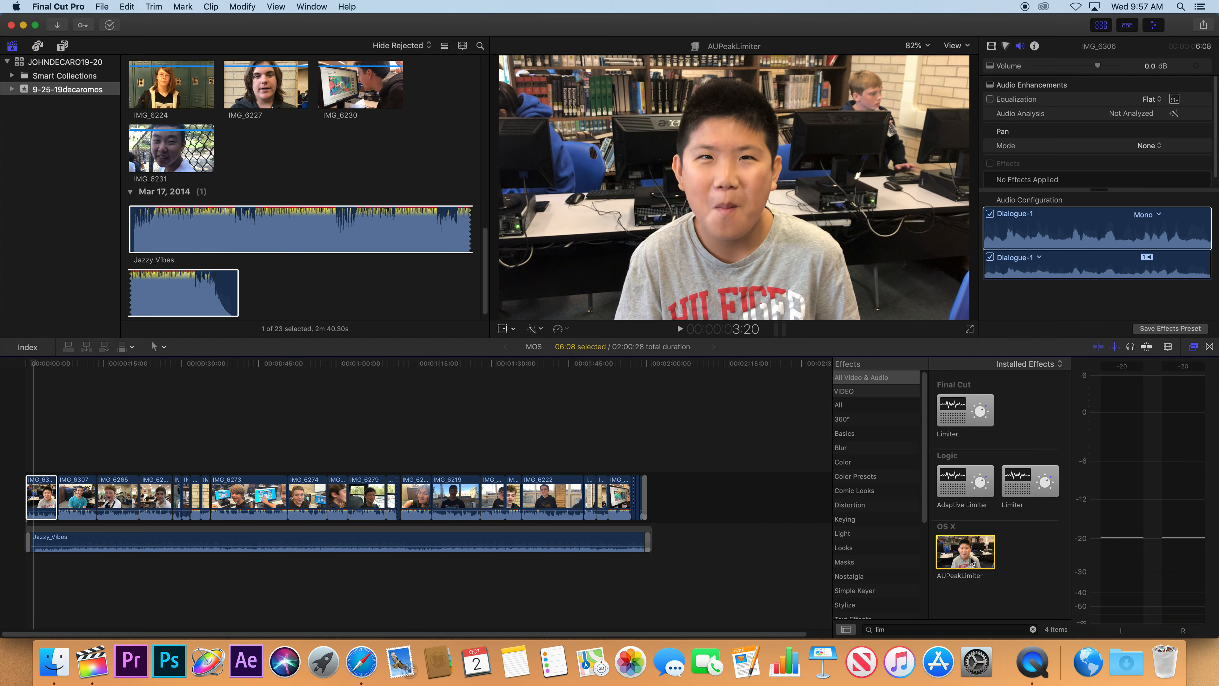
drag(971, 560, 41, 500)
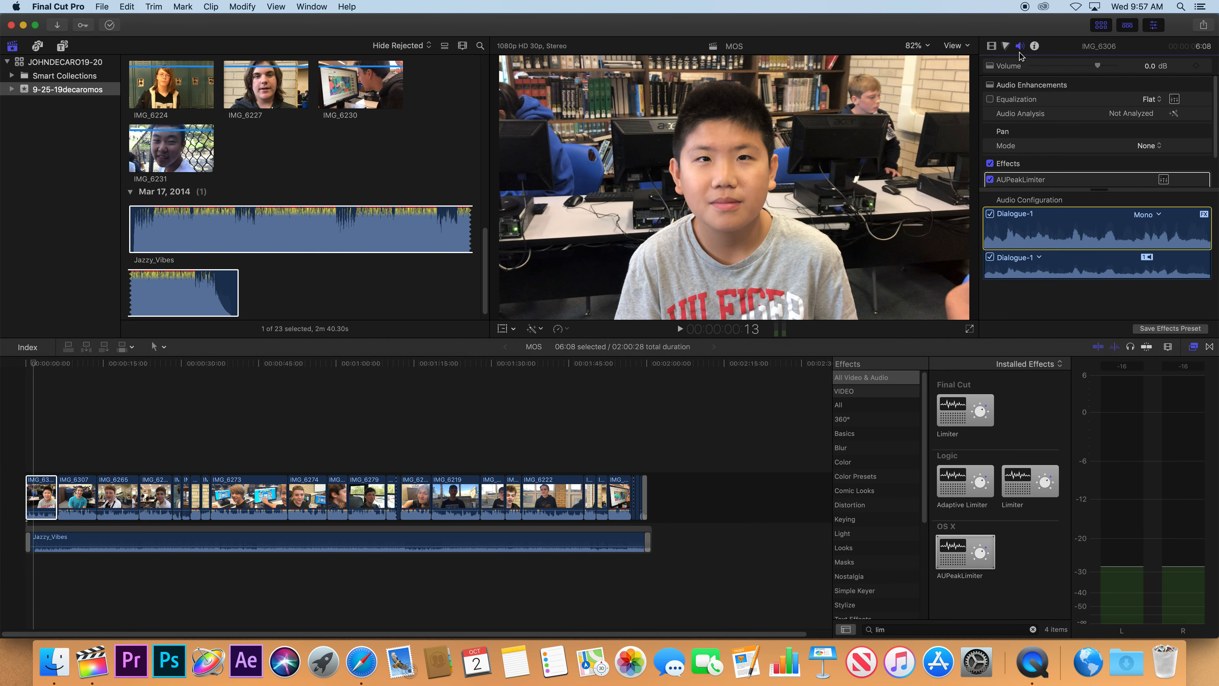
Expand the AUPeakLimiter parameters in the first clip's audio settings.
click(991, 46)
click(1020, 46)
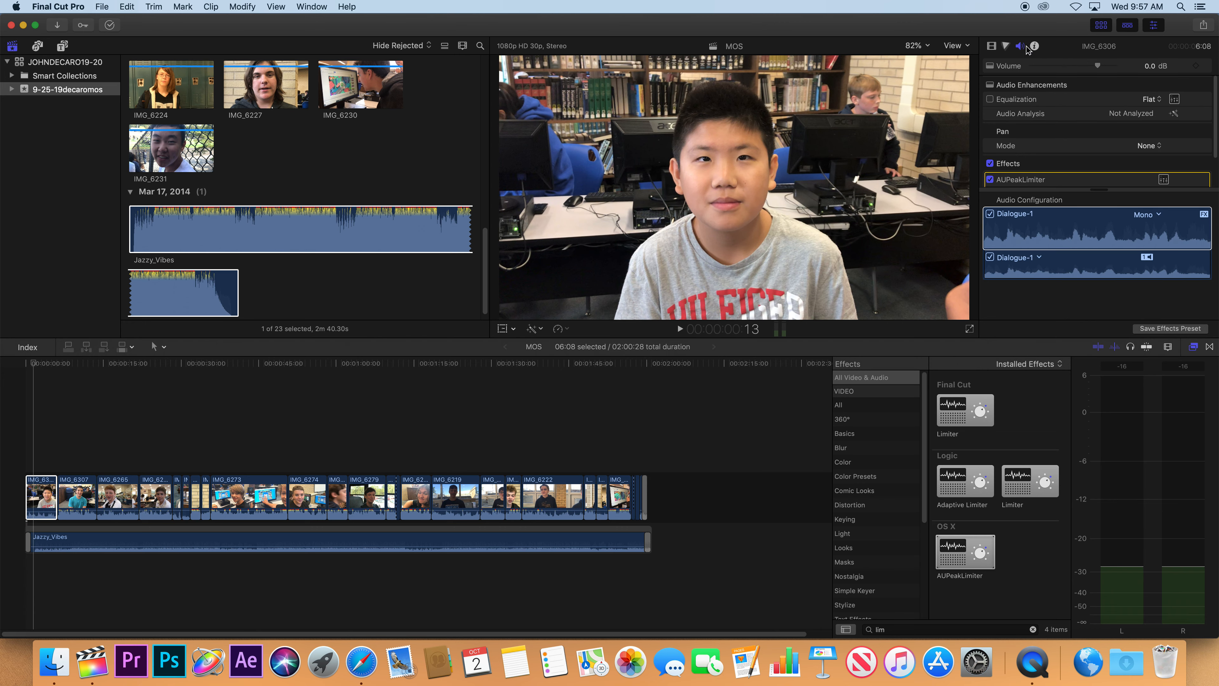
click(1193, 179)
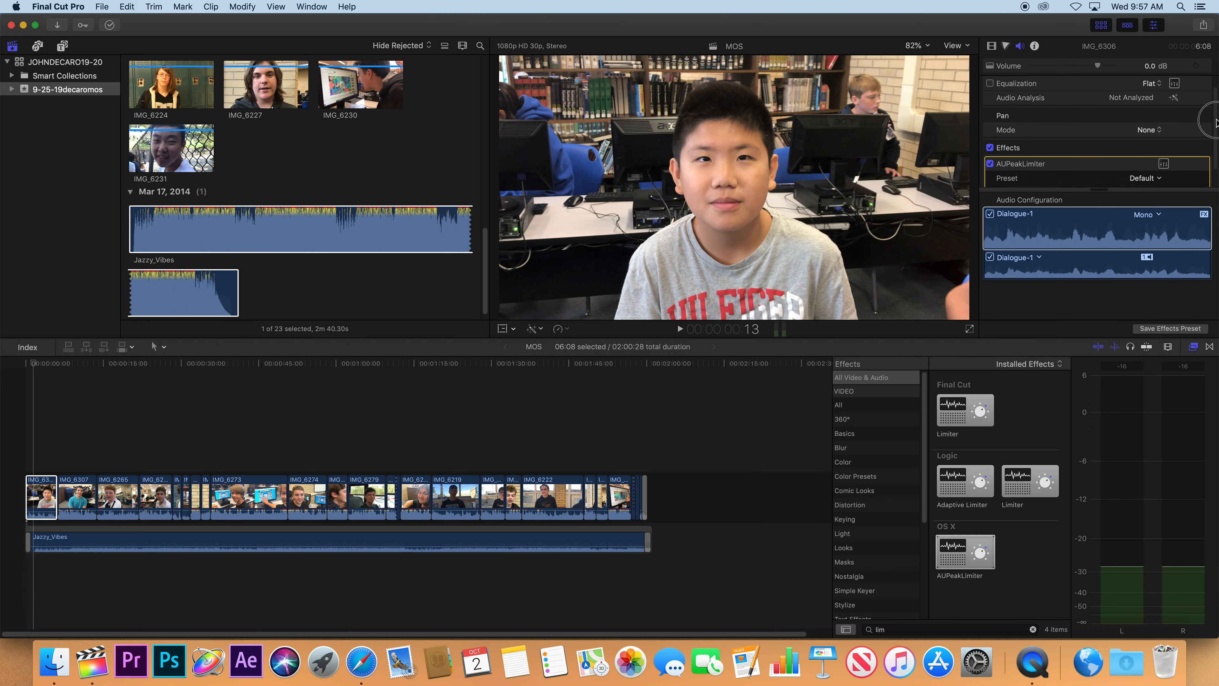
click(991, 171)
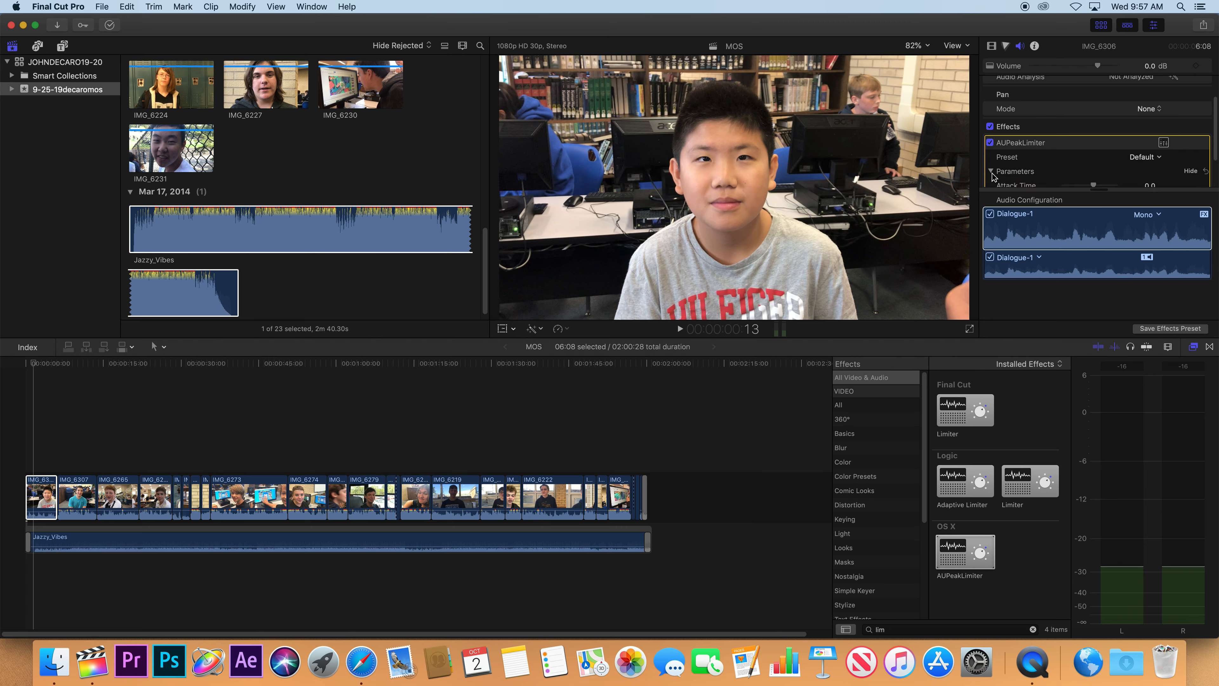
scroll(1136, 173, down, 3)
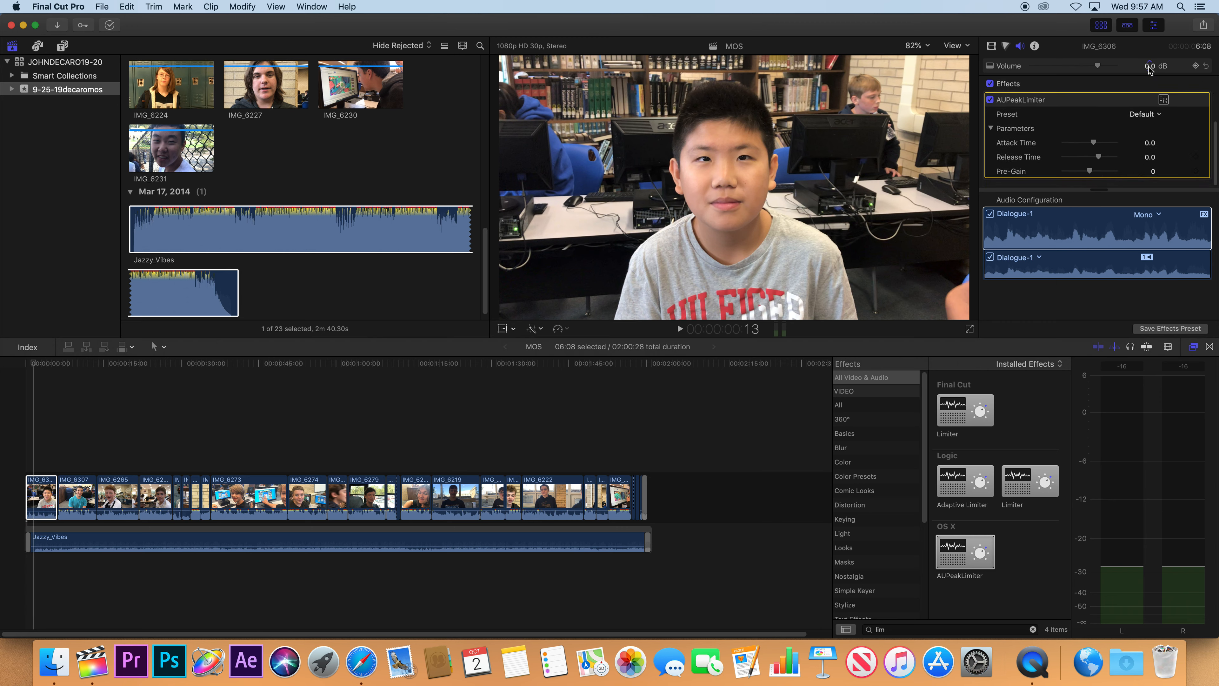
click(1072, 201)
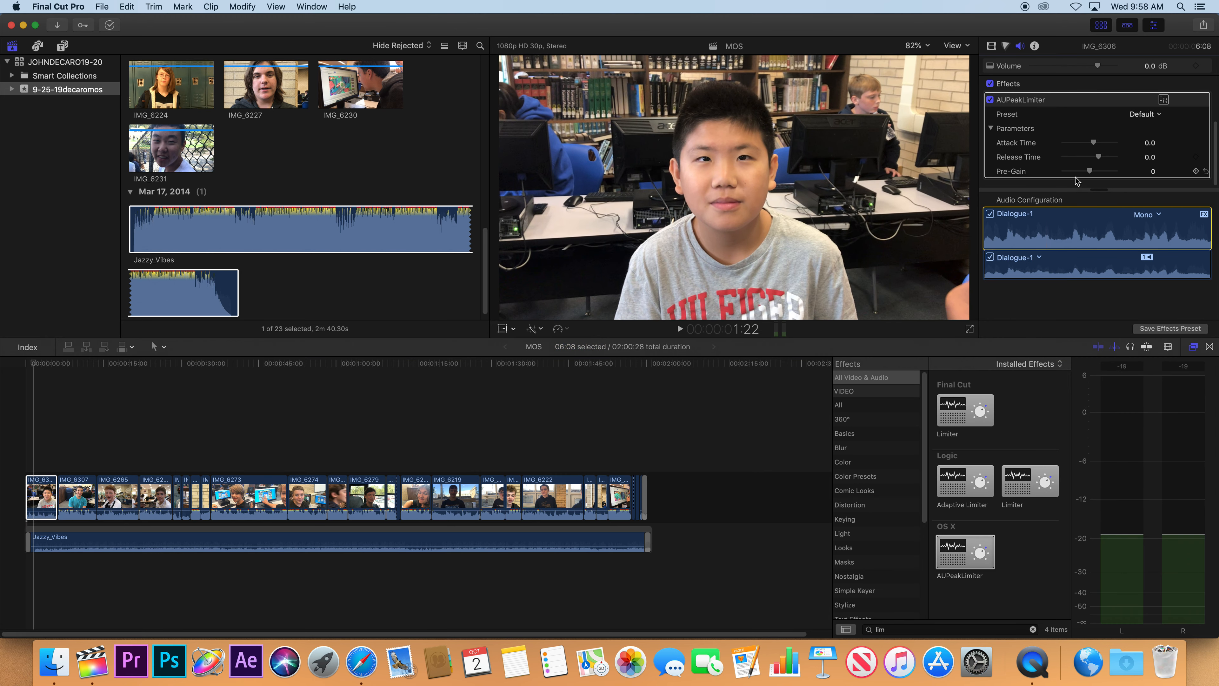
Try AUPeakLimiter Pre-Gain values of 40.0 and 23.0 on the first clip, playing it back at each setting.
drag(1089, 173, 1145, 178)
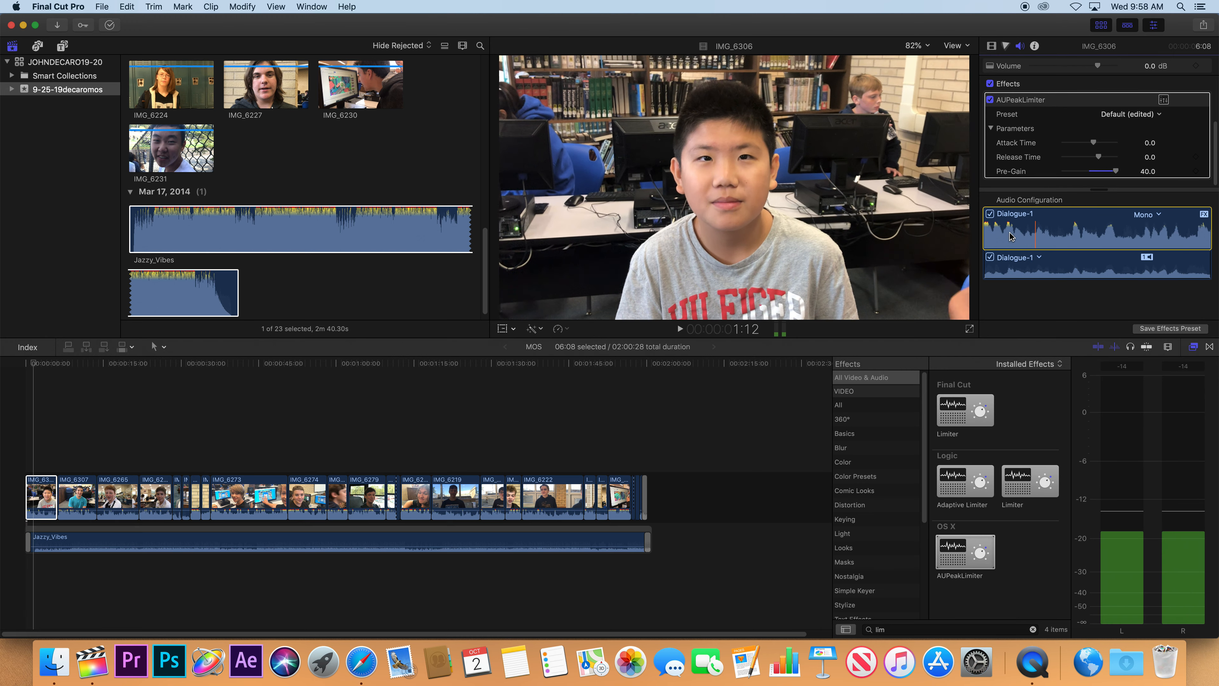
key(space)
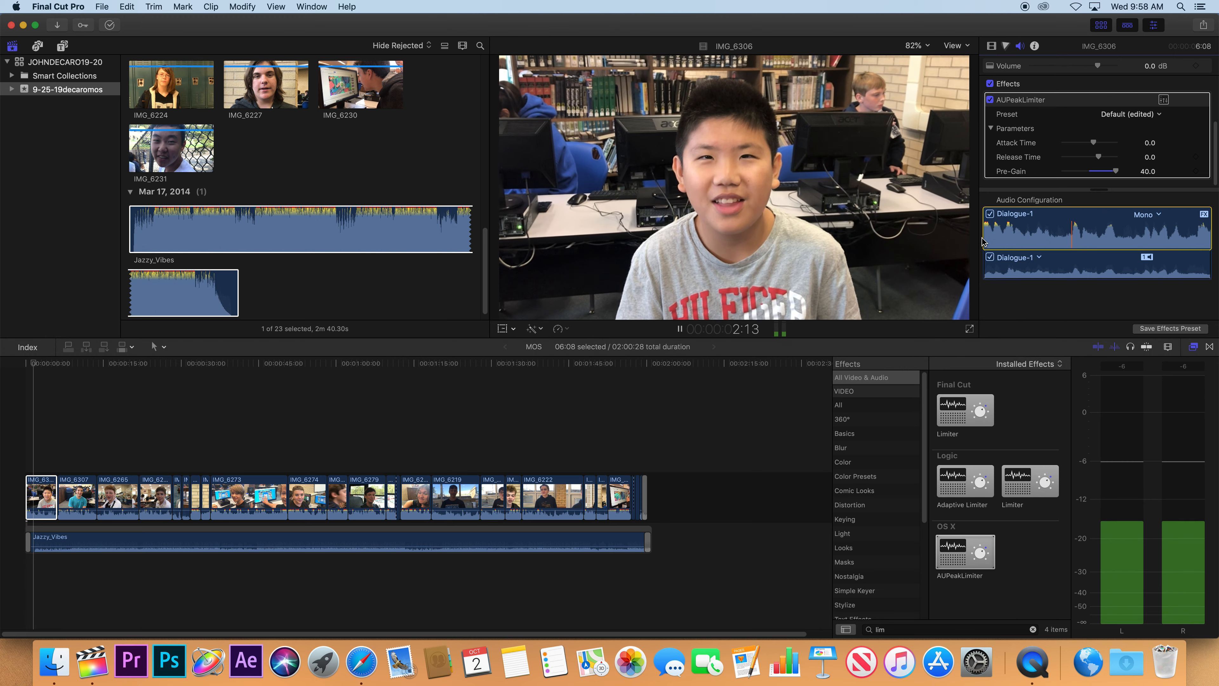
key(space)
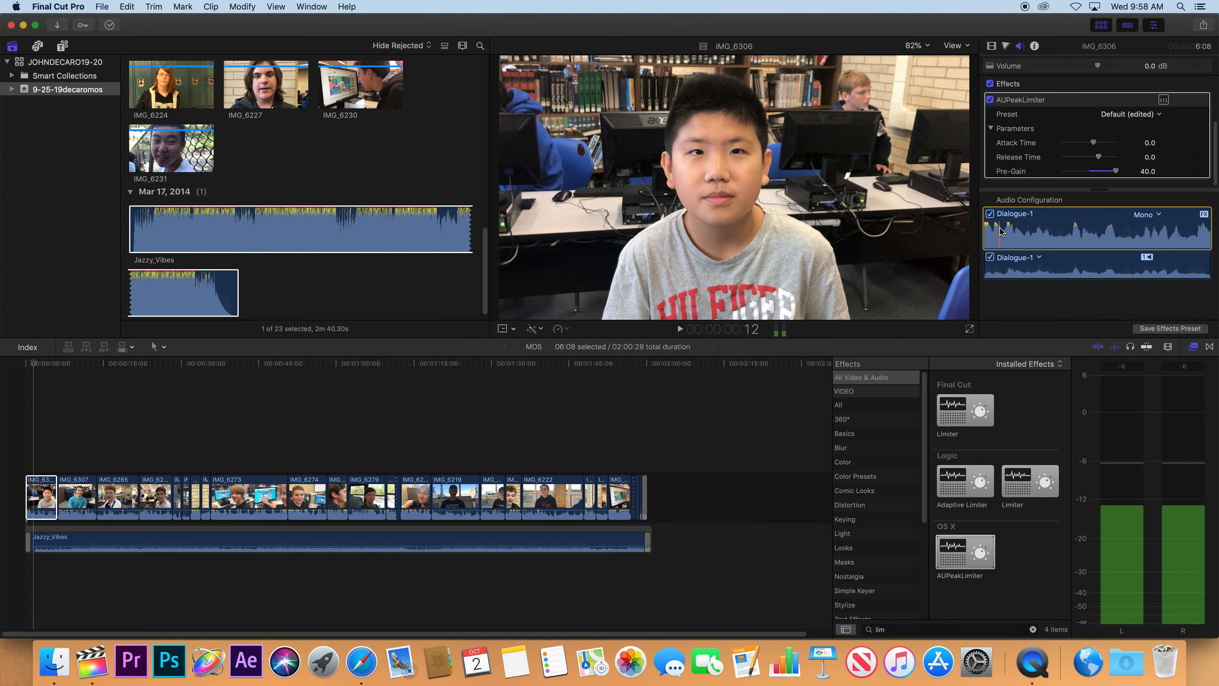
drag(1115, 172, 1104, 170)
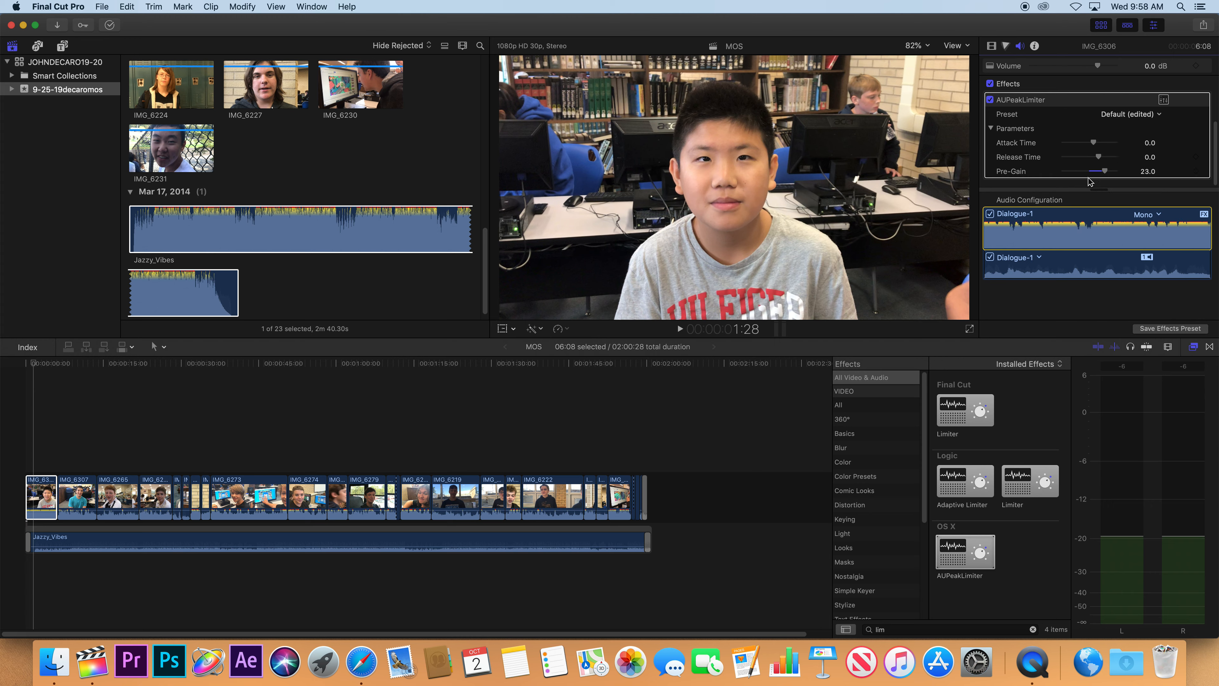
key(space)
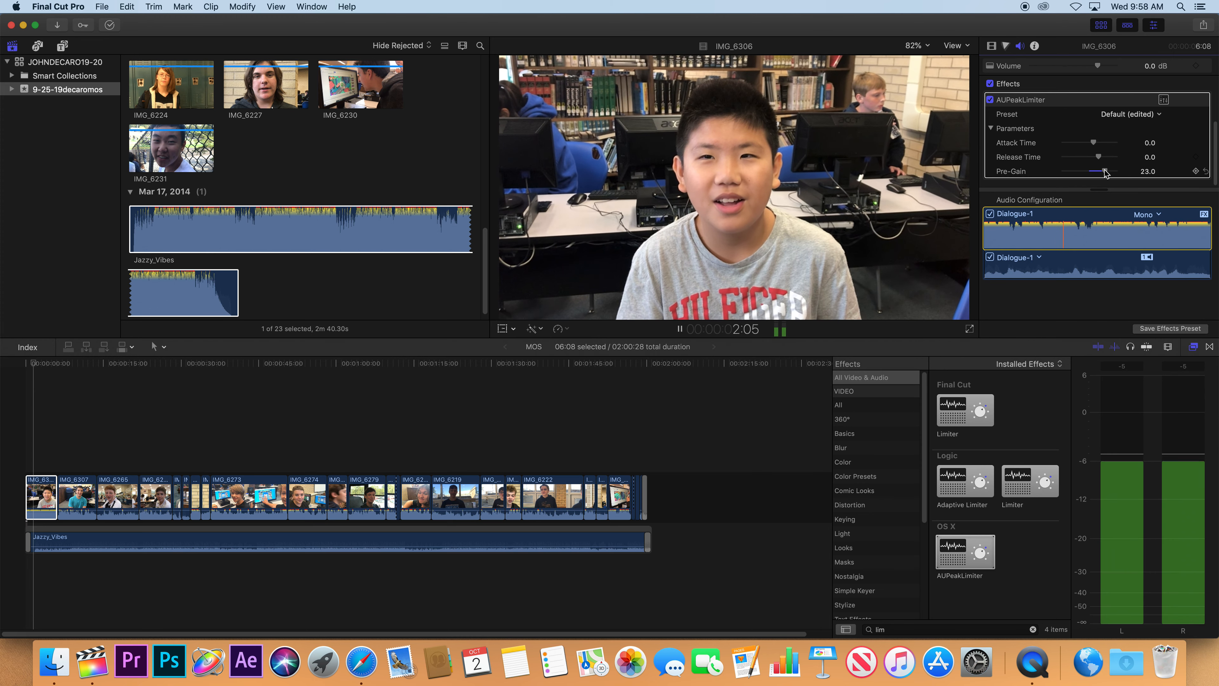
Set the first clip's AUPeakLimiter Pre-Gain to 7.0 and play the timeline from its start to check the levels.
drag(1089, 170, 1097, 173)
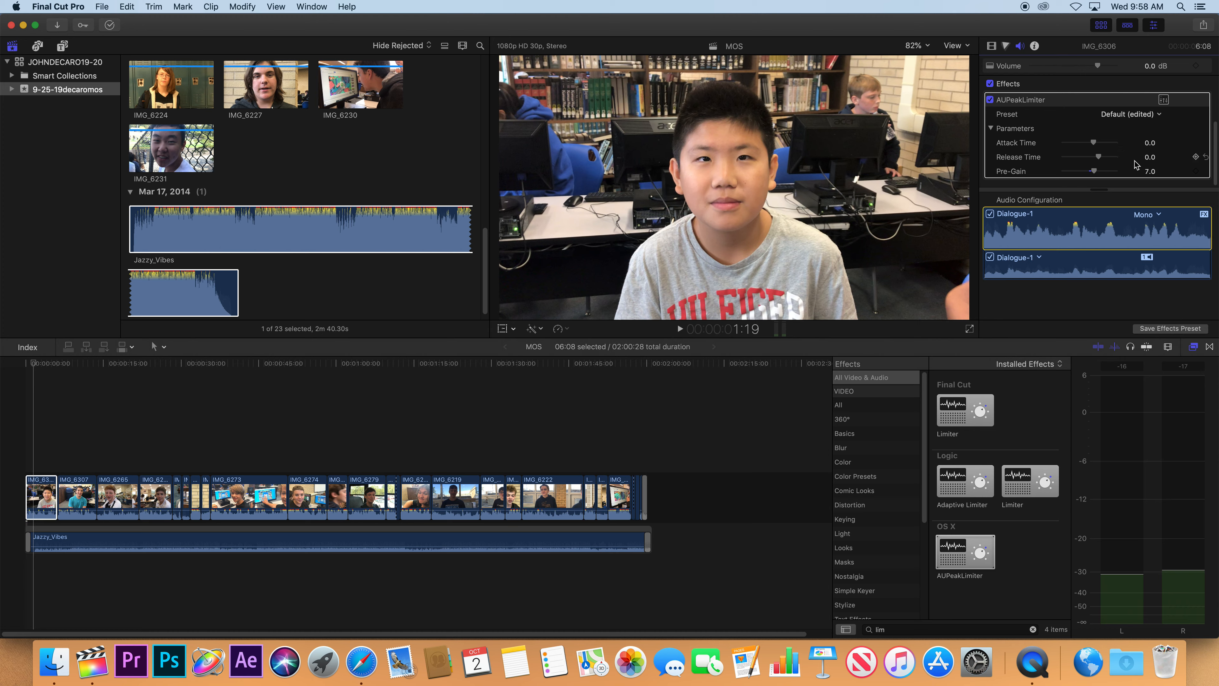
key(space)
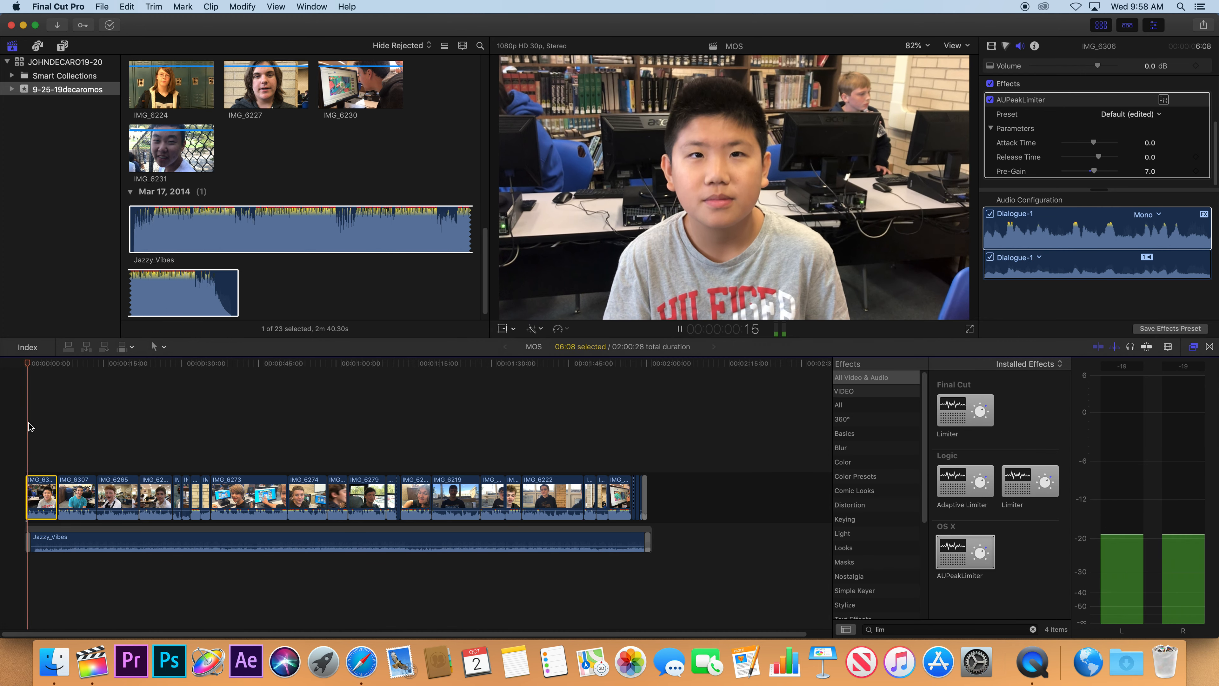
key(space)
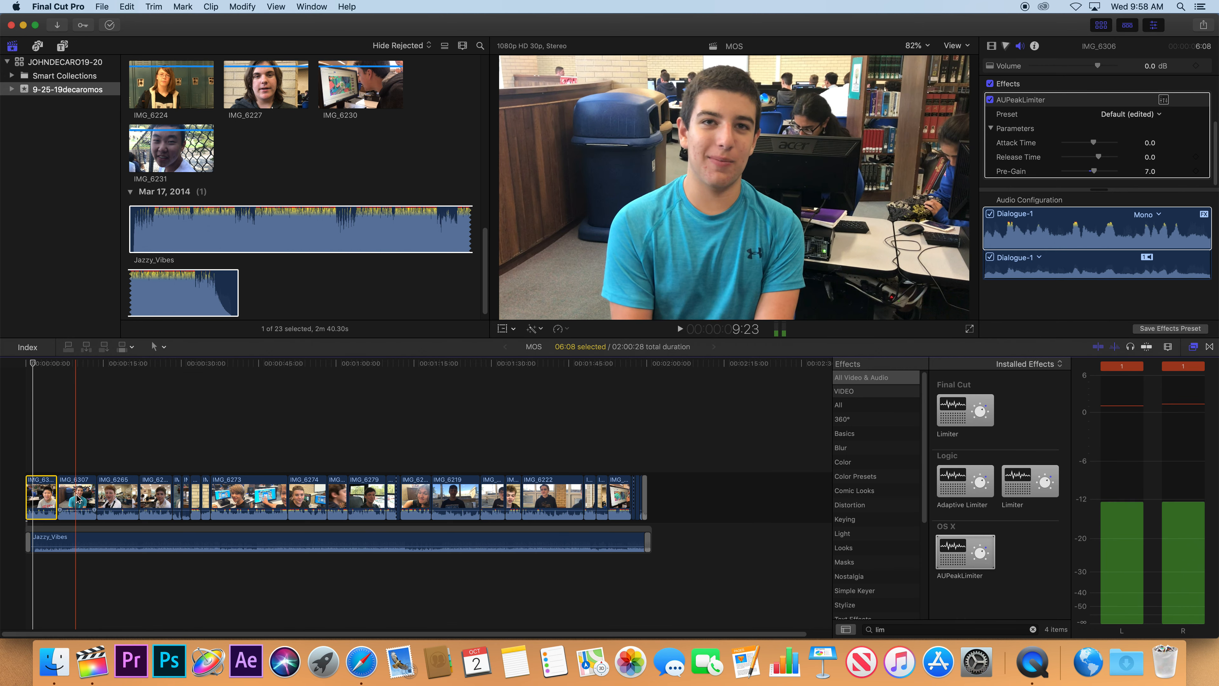
Inspect the audio settings of clips IMG_6307 and IMG_6265 for comparison with the first clip.
click(67, 455)
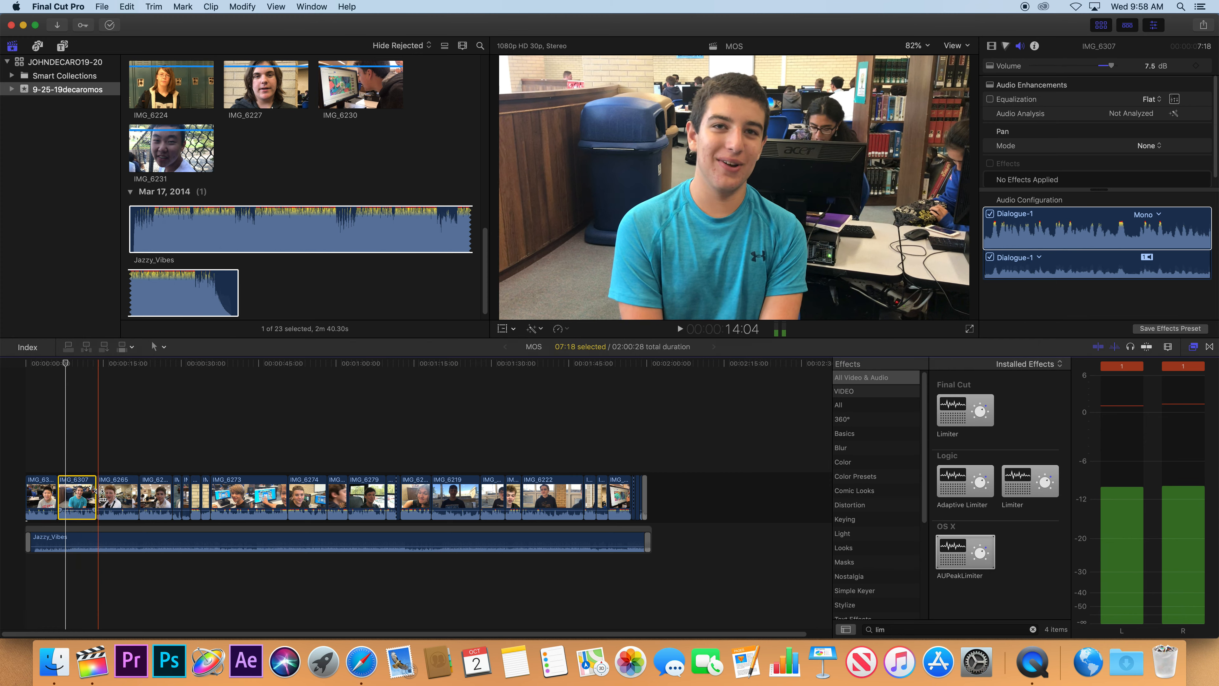
click(114, 493)
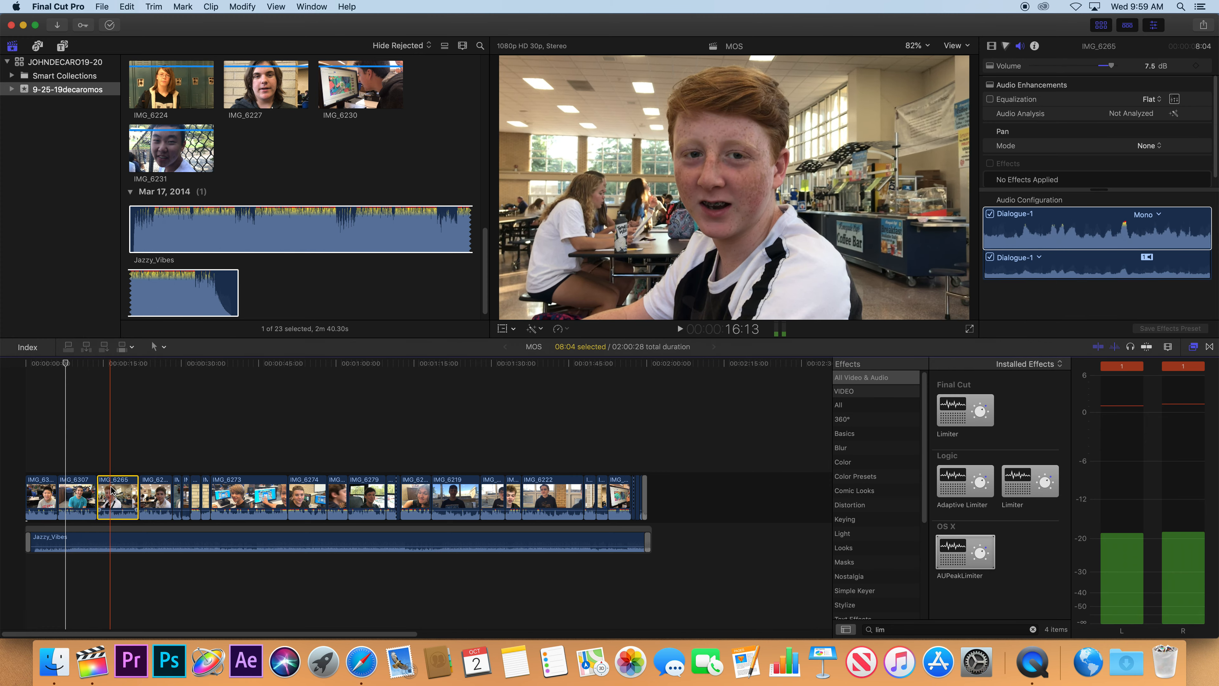
click(42, 439)
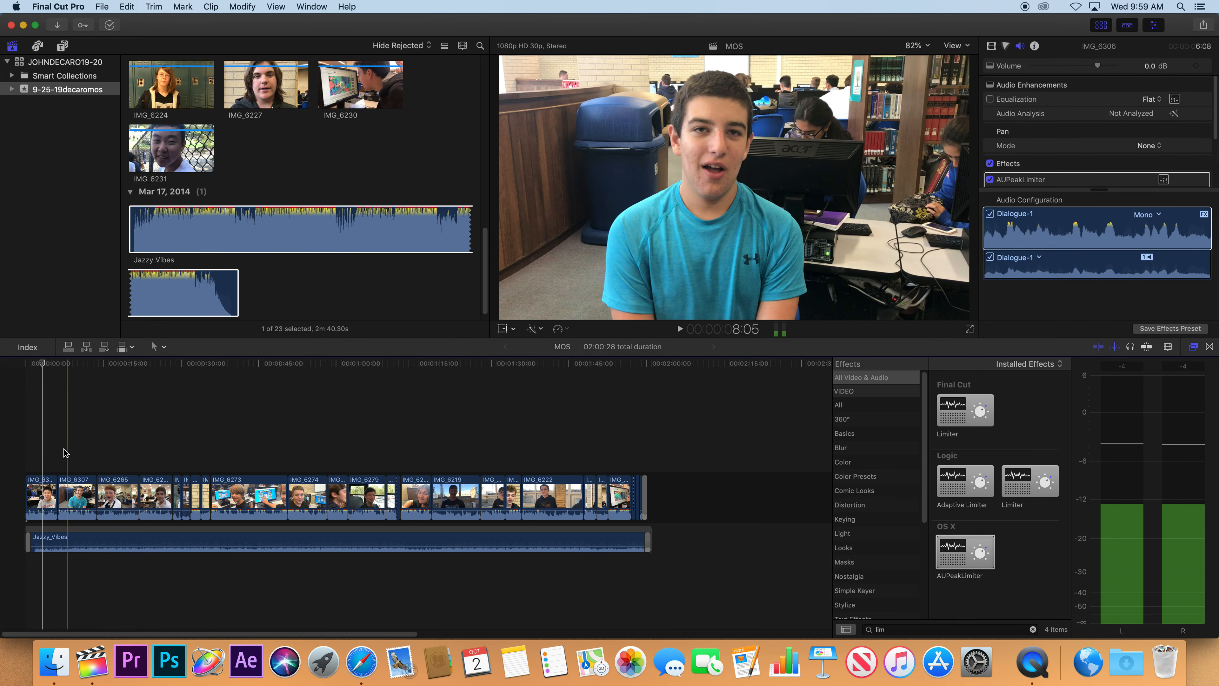
Copy the first clip's attributes and paste its AUPeakLimiter effect and volume onto all the other video clips, checking IMG_6307.
click(40, 487)
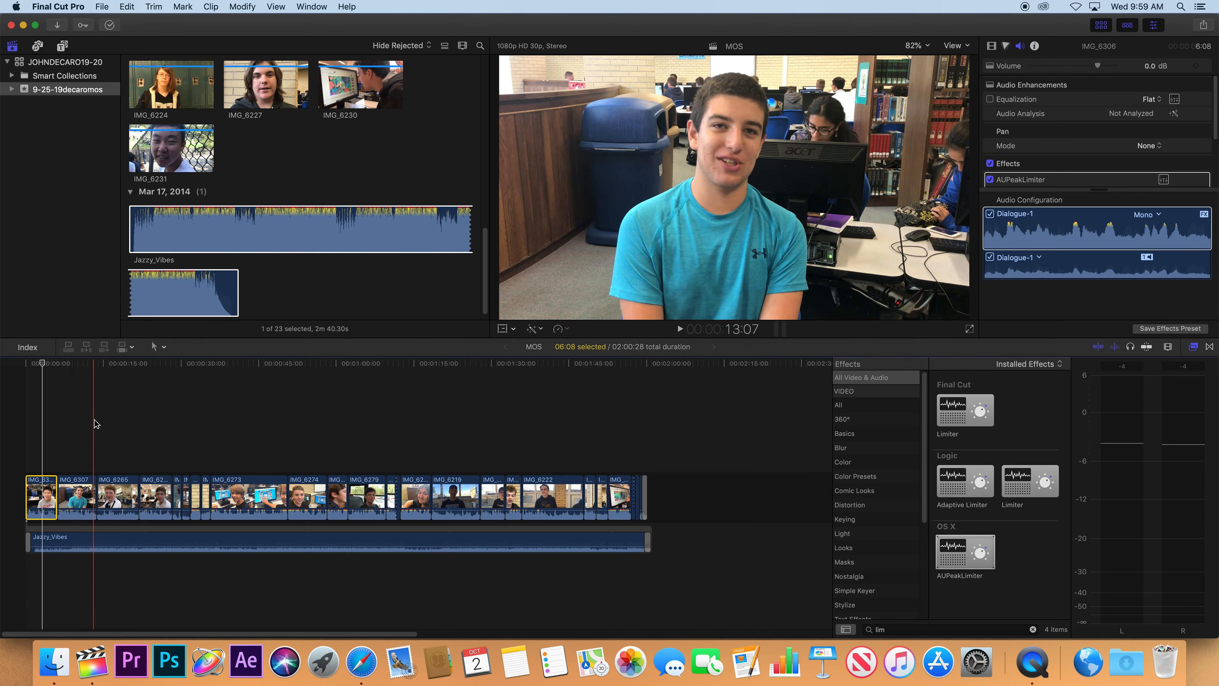
click(89, 434)
drag(80, 448, 654, 495)
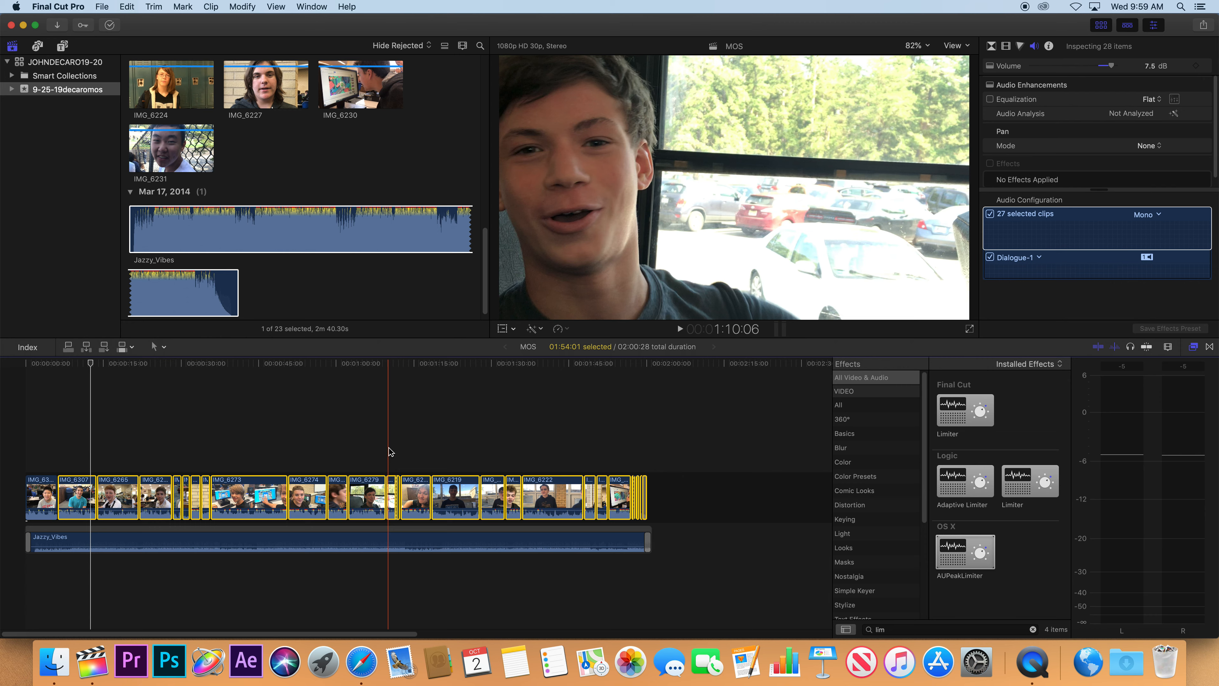
key(super+shift+v)
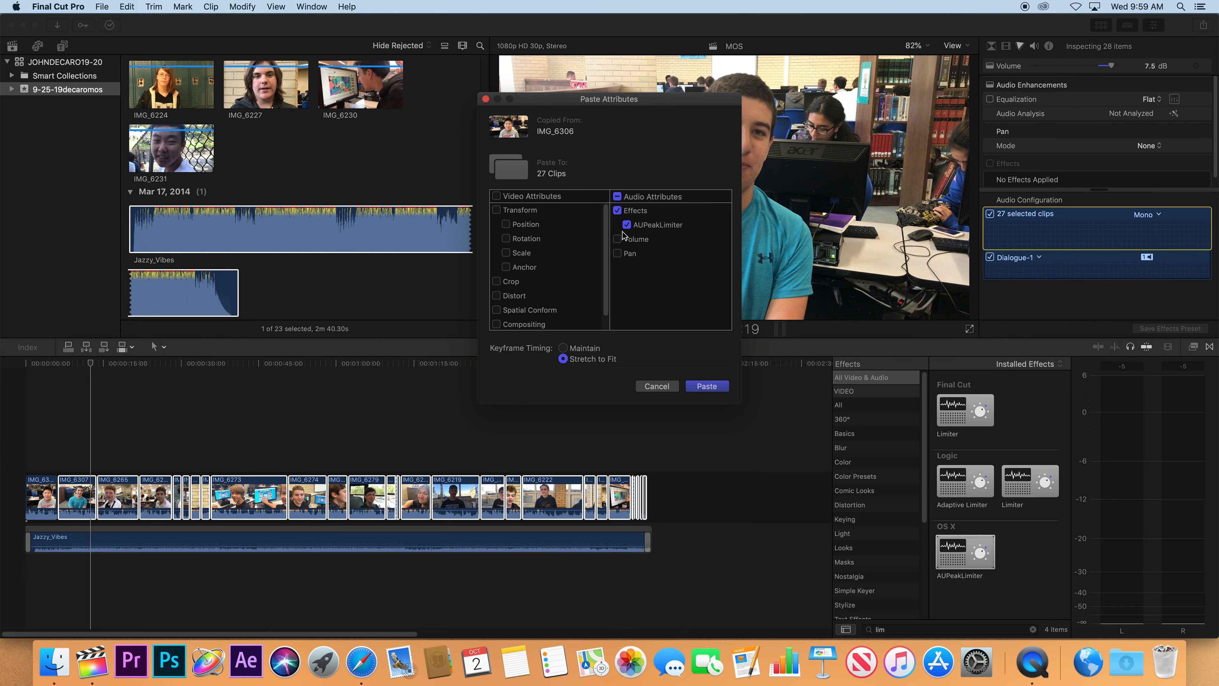
click(617, 239)
click(705, 387)
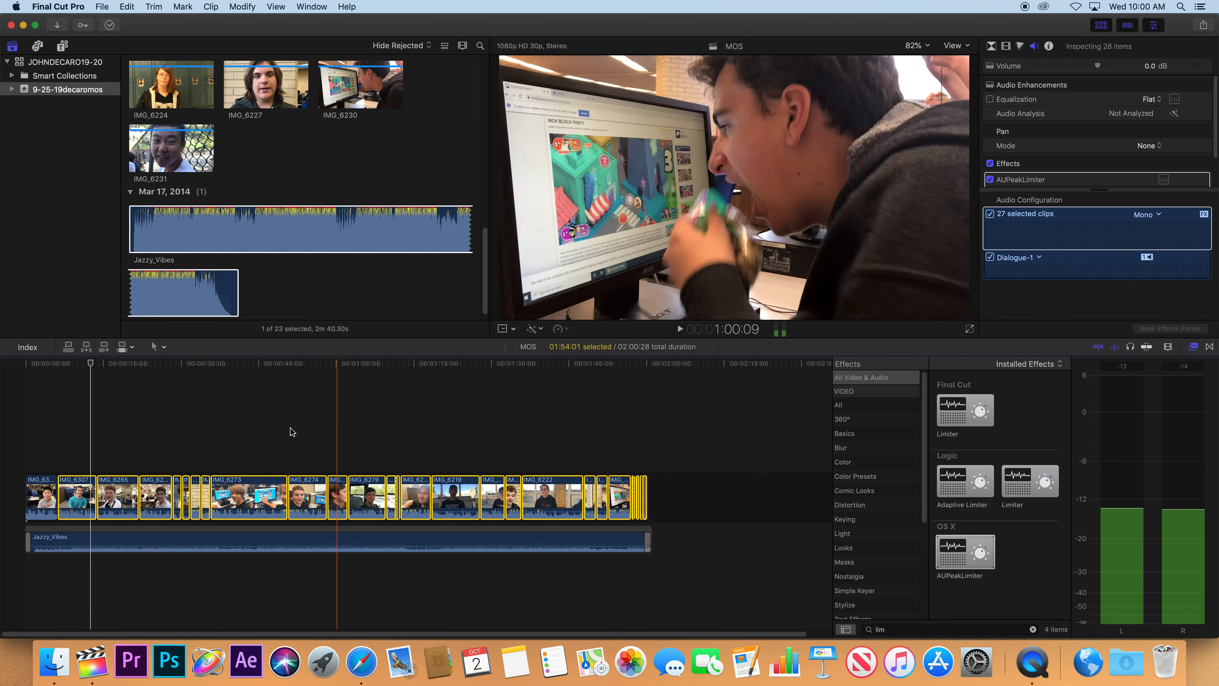
click(73, 494)
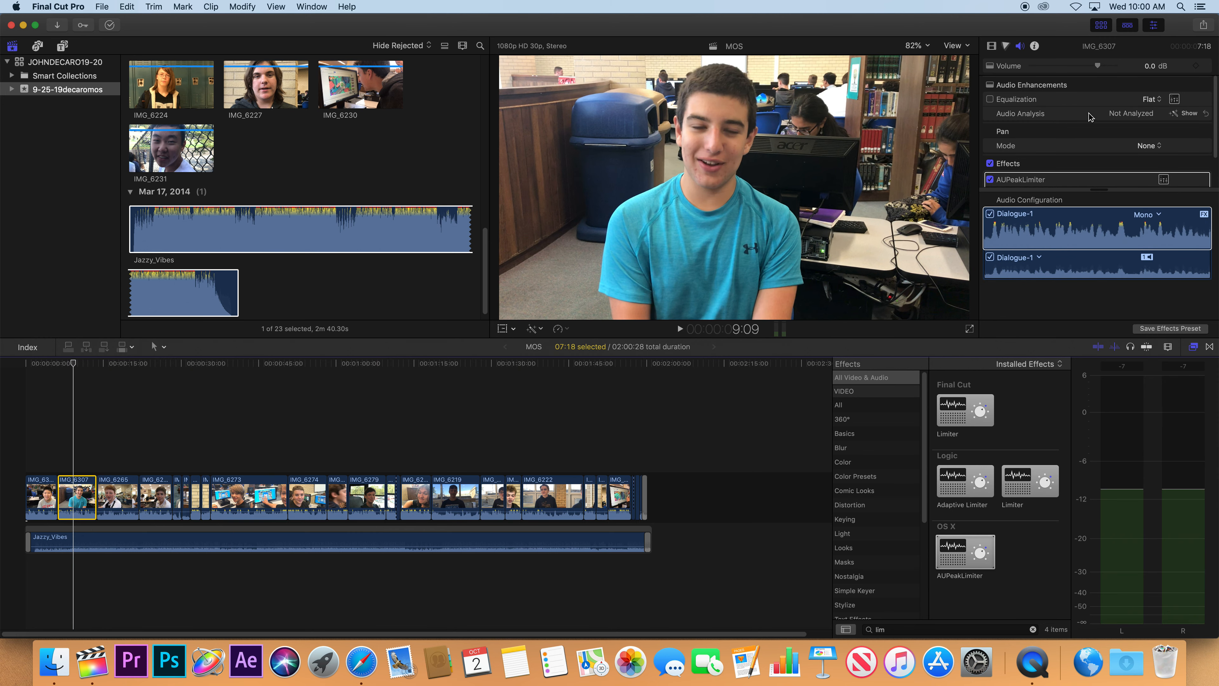
Show IMG_6307's AUPeakLimiter parameters and play the timeline into IMG_6265 to compare the clips' audio levels.
scroll(1091, 115, down, 3)
scroll(1049, 166, down, 1)
scroll(1014, 172, down, 1)
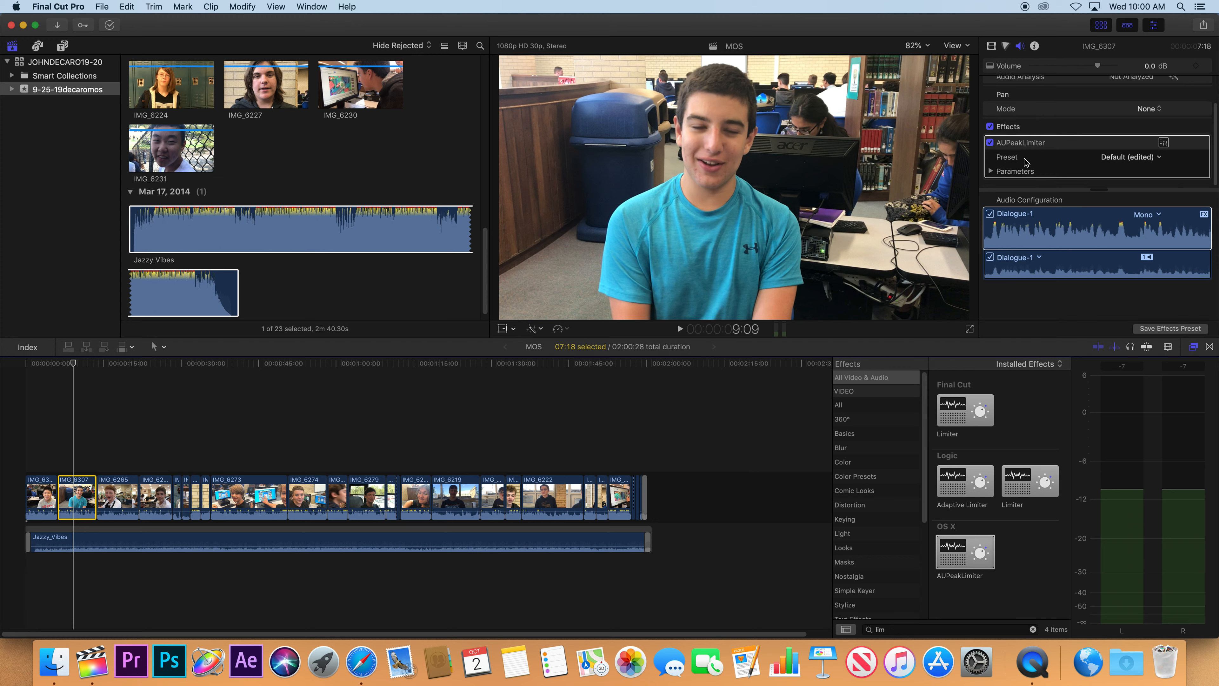
click(991, 171)
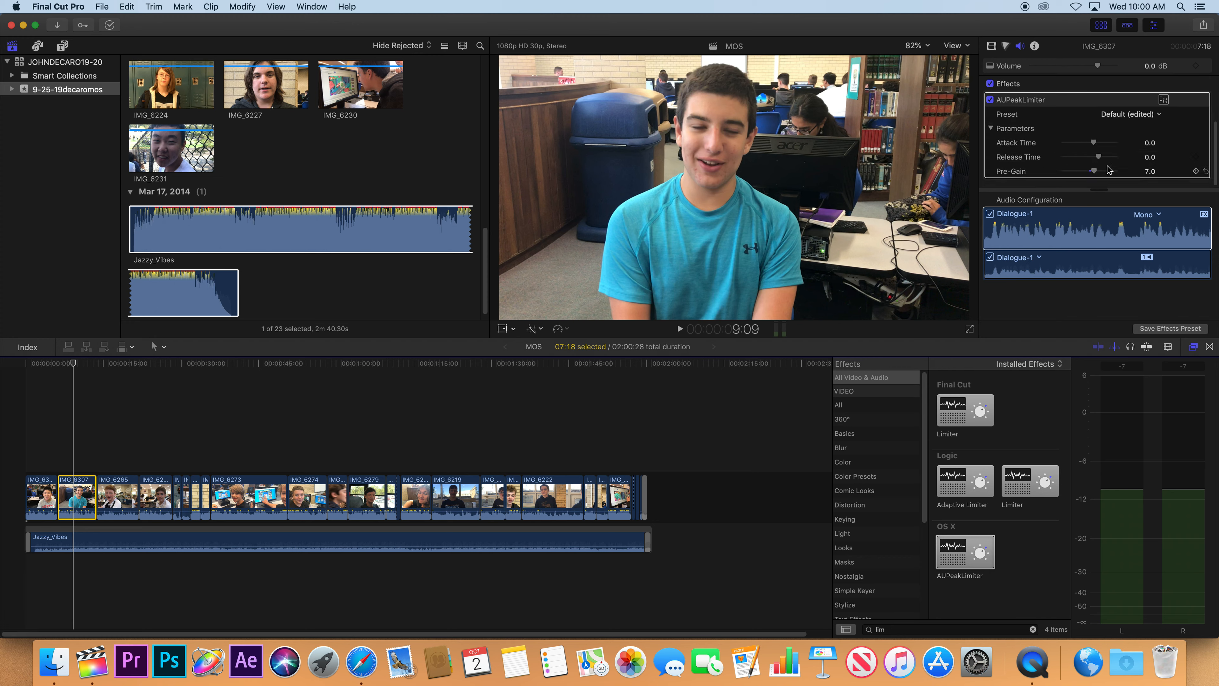
key(space)
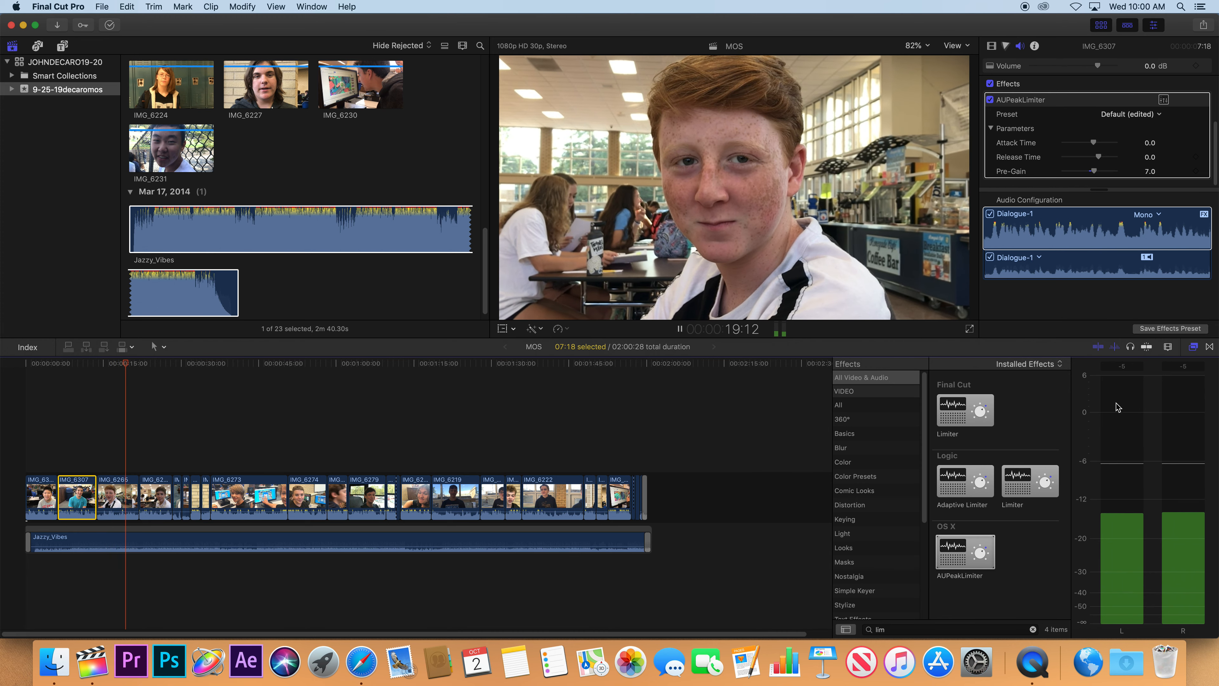
key(space)
Set the AUPeakLimiter Pre-Gain of clip IMG_6265 to 12.0 and play the clip to check its level.
click(124, 482)
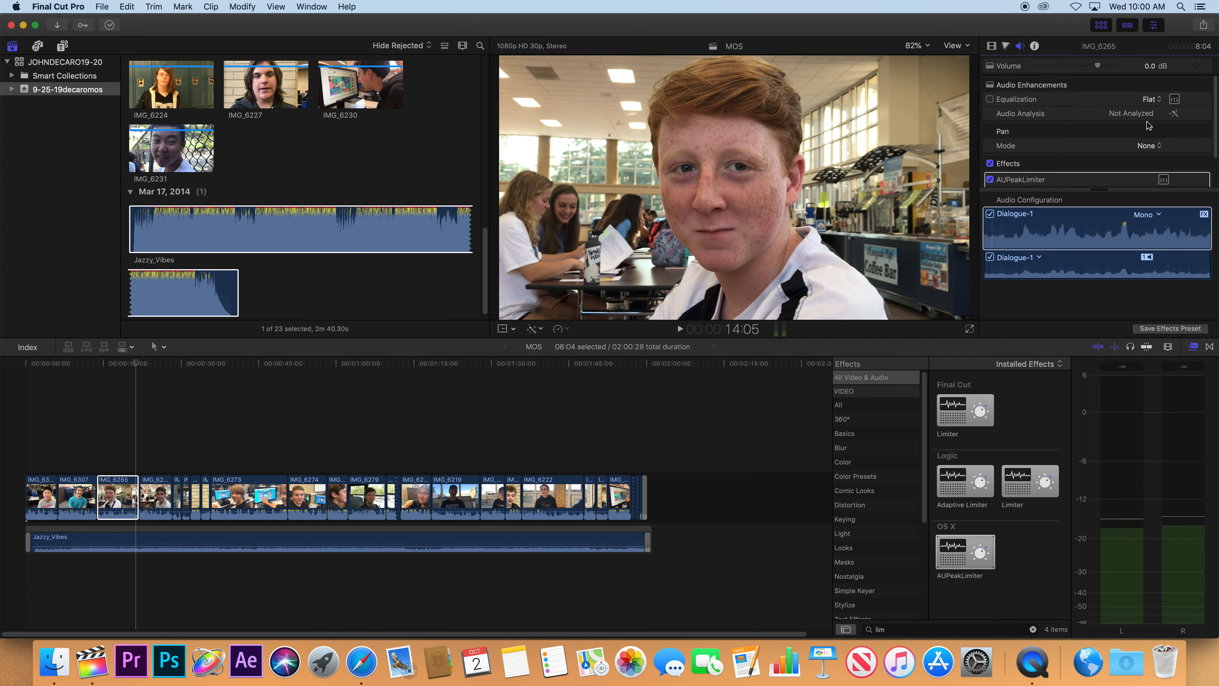
click(990, 171)
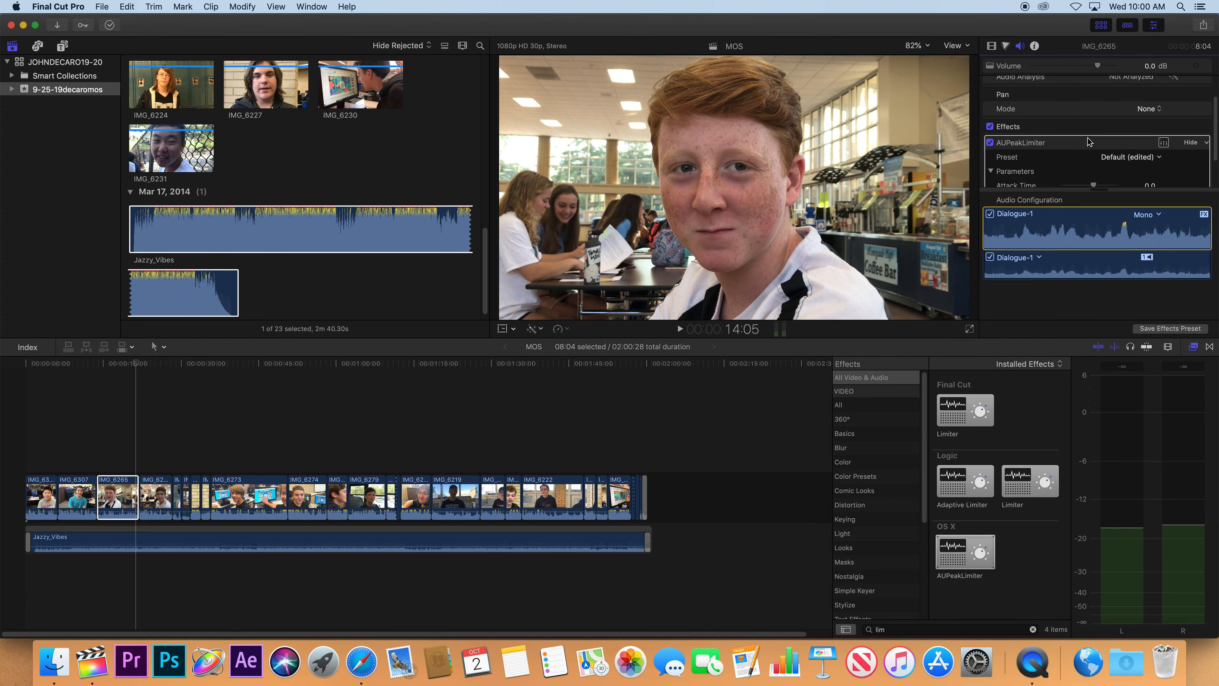
drag(1093, 171, 1097, 171)
key(space)
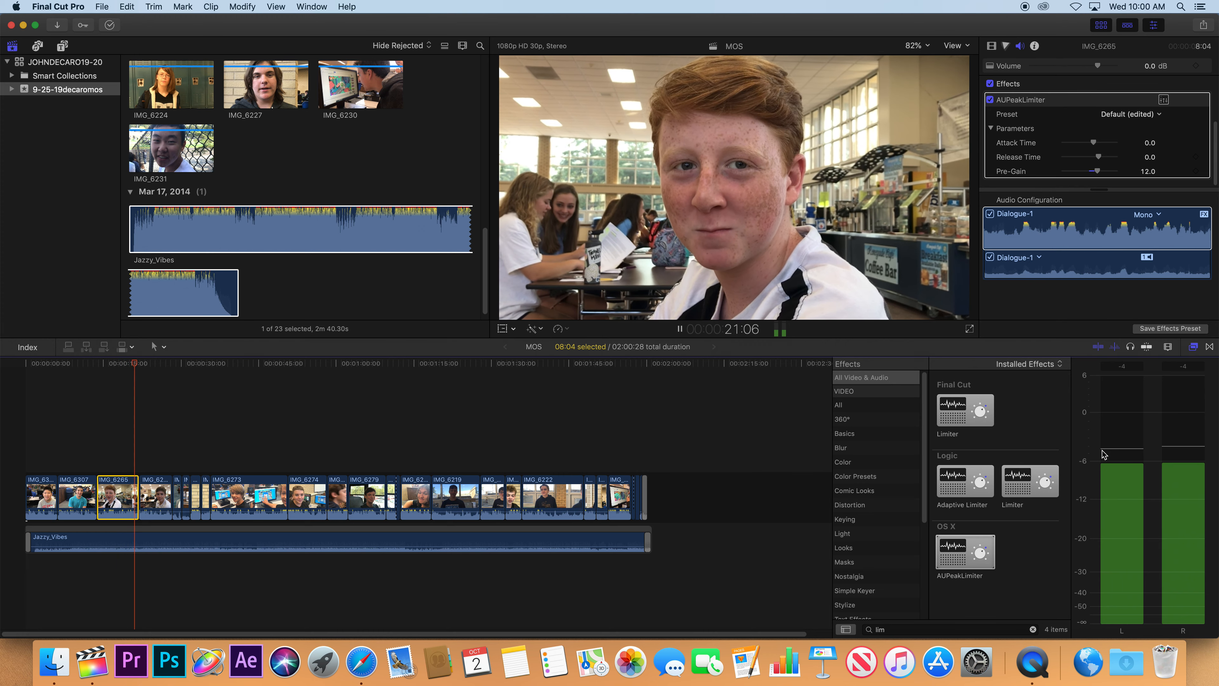
key(space)
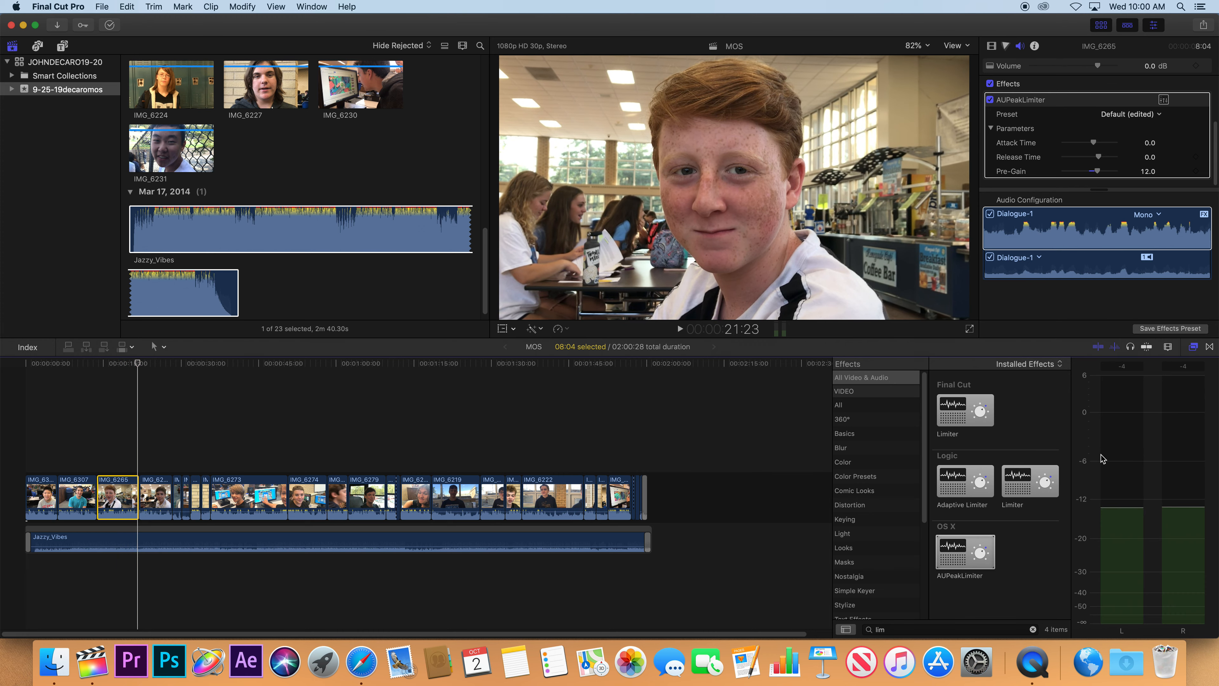